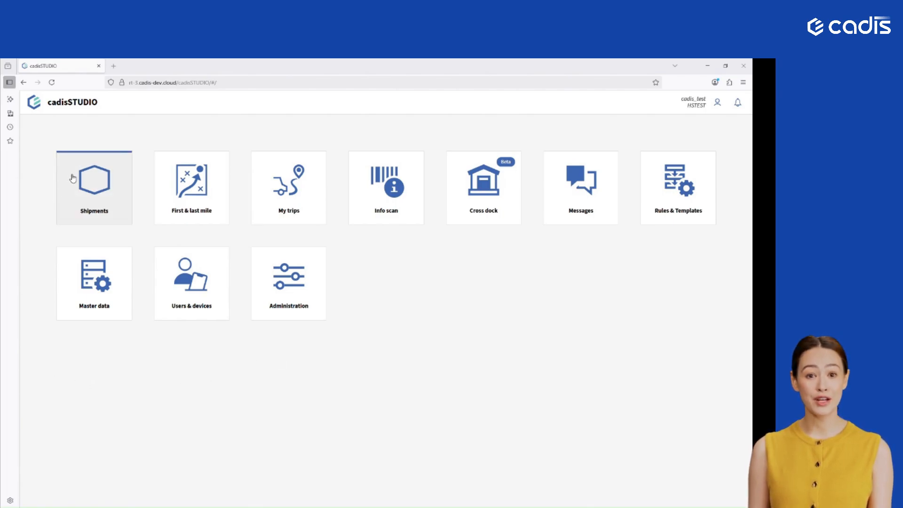
- Create a new shipment in the Shipments module with Collection as the type of shipment
{"action": "left_click", "coordinate": [91, 181]}
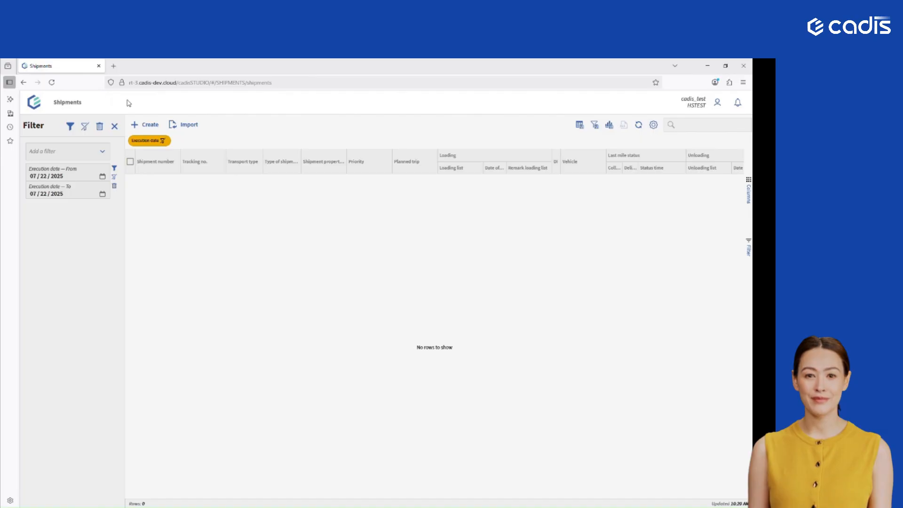
{"action": "left_click", "coordinate": [145, 125]}
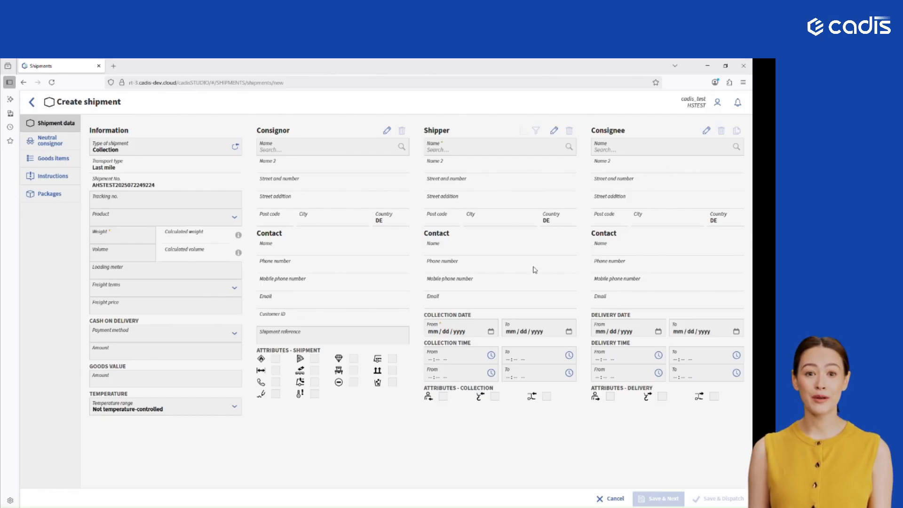
{"action": "left_click", "coordinate": [149, 144]}
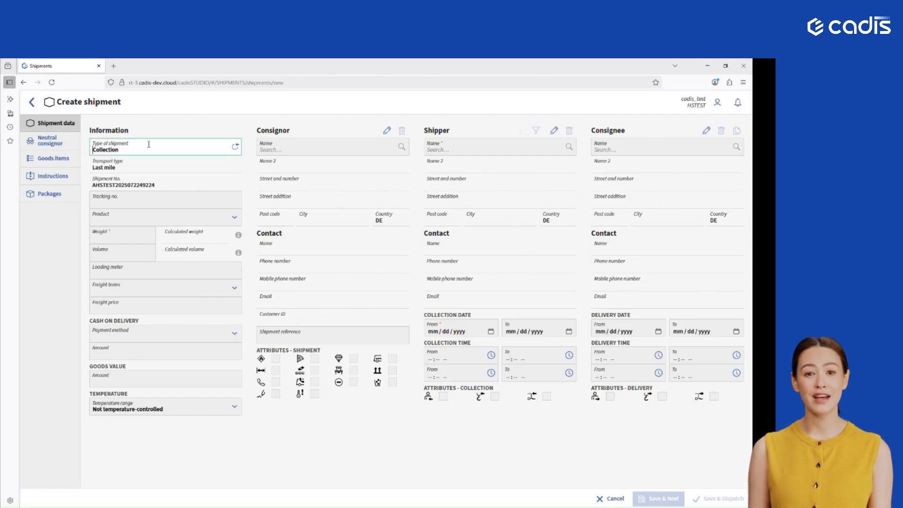
{"action": "left_click", "coordinate": [149, 144]}
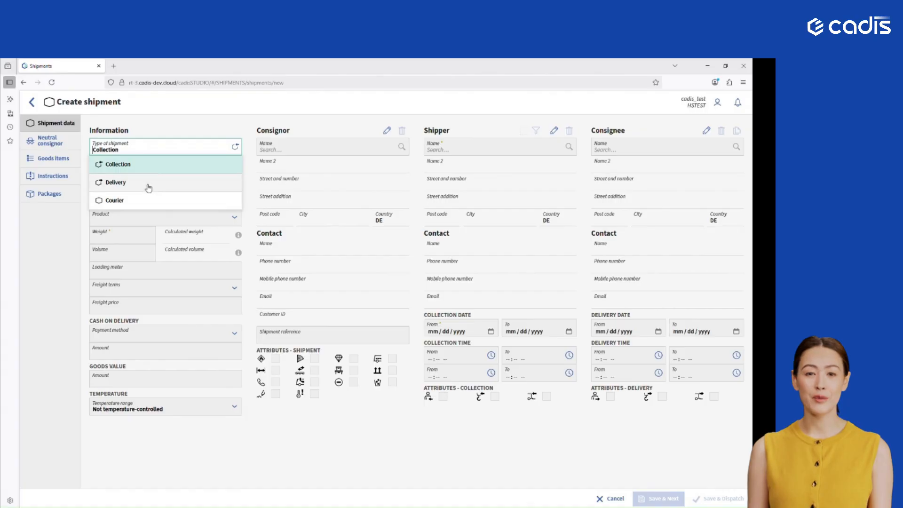
{"action": "left_click", "coordinate": [159, 170]}
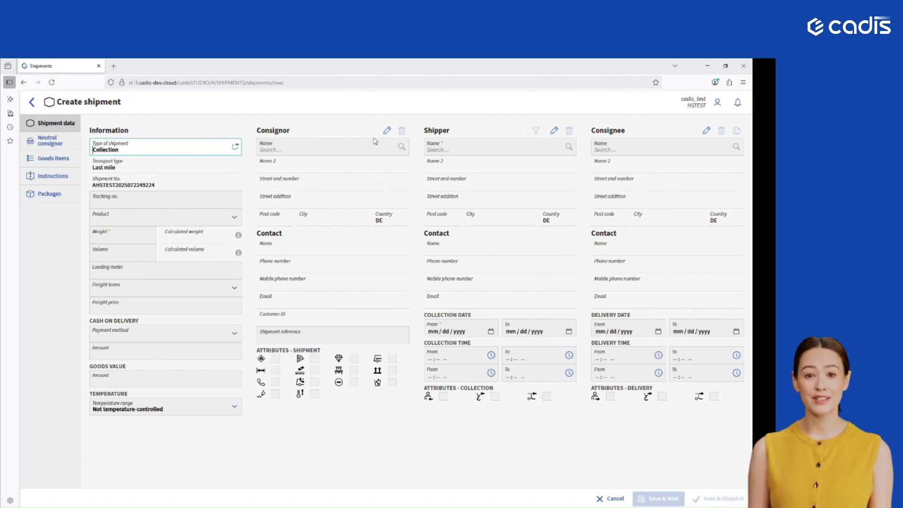
- Search the consignor master data for "cad" and assign CADIS GmbH as the consignor
{"action": "left_click", "coordinate": [319, 144]}
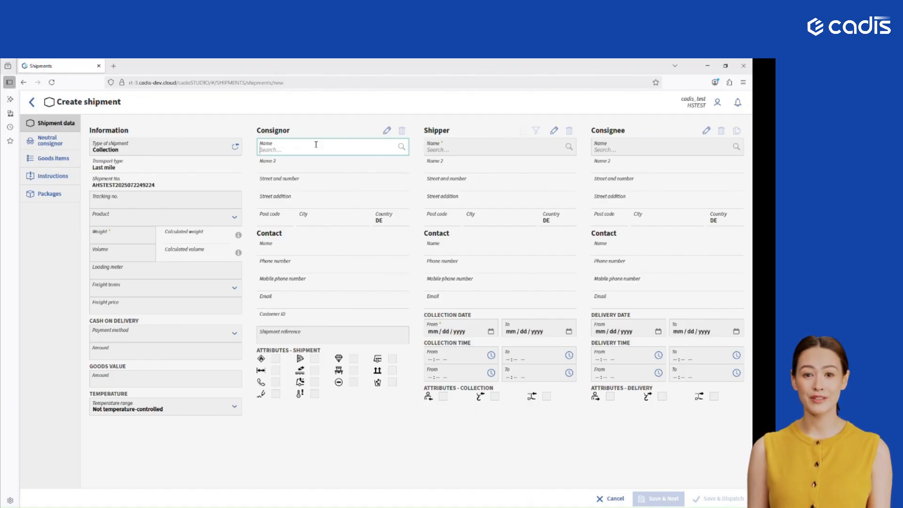
{"action": "type", "text": "c"}
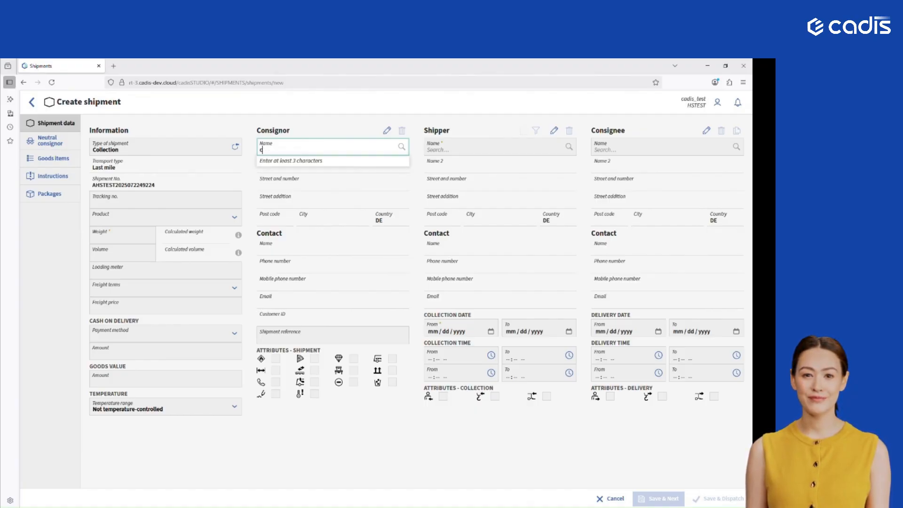
{"action": "type", "text": "ad"}
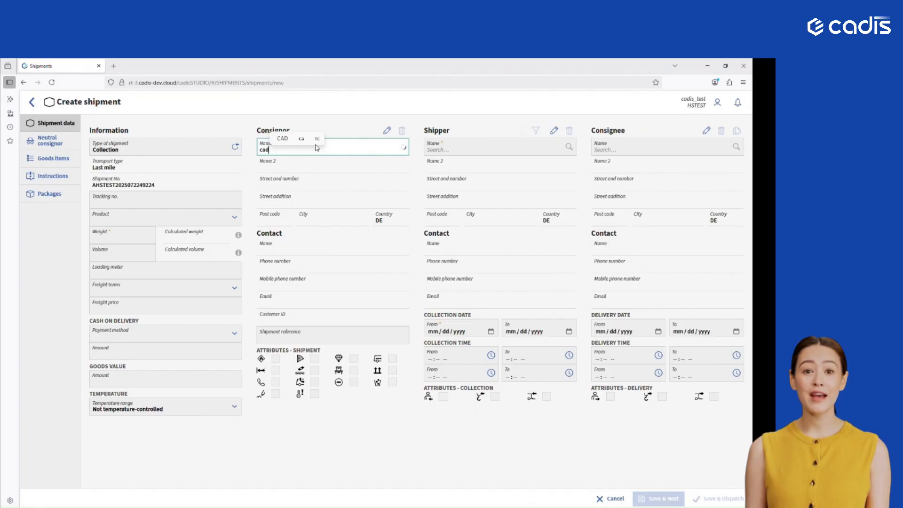
{"action": "left_click", "coordinate": [303, 169]}
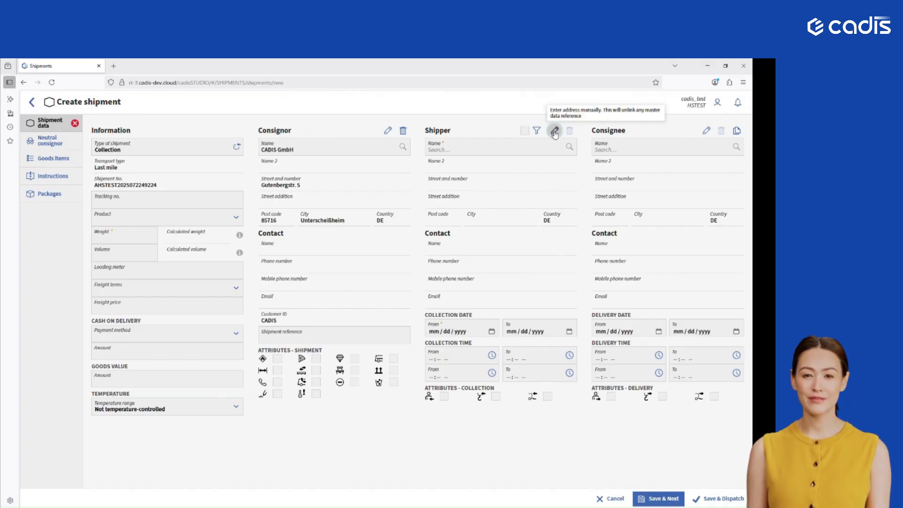
{"action": "left_click", "coordinate": [555, 133]}
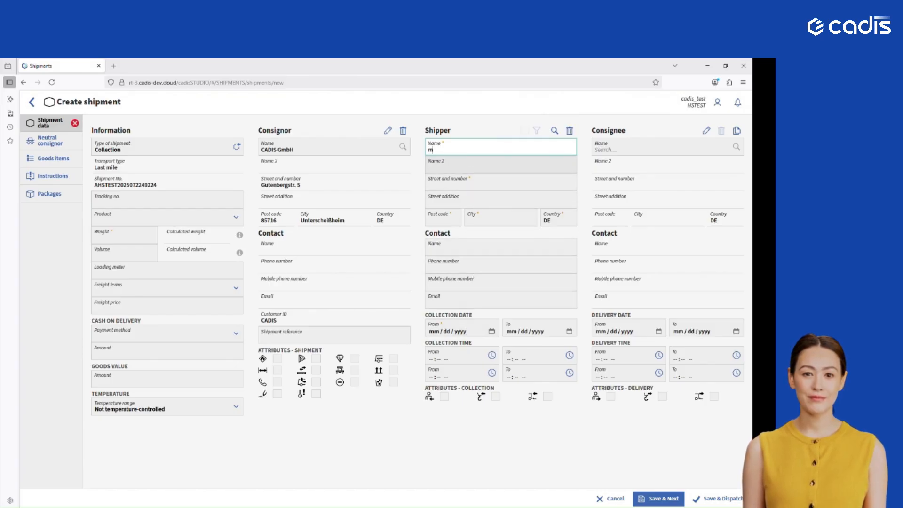
{"action": "type", "text": "my shipper"}
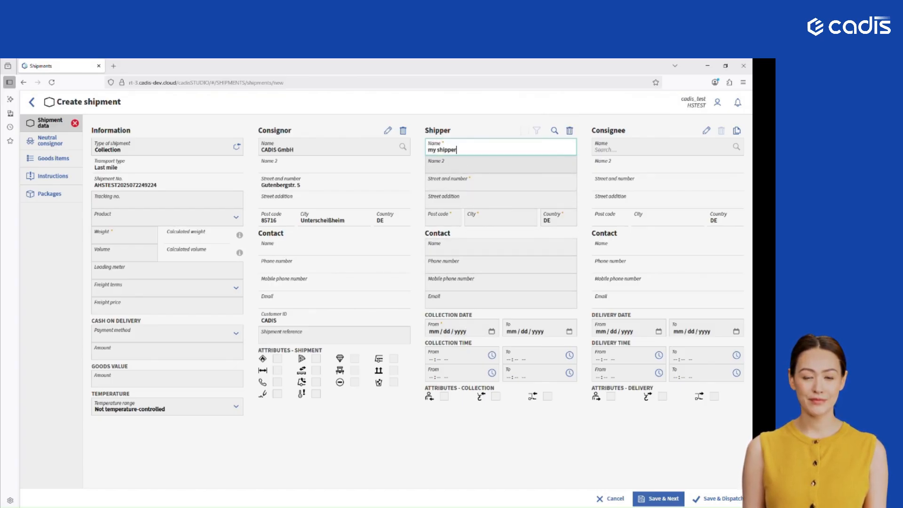
{"action": "key", "text": "Tab"}
{"action": "key", "text": "Tab"}
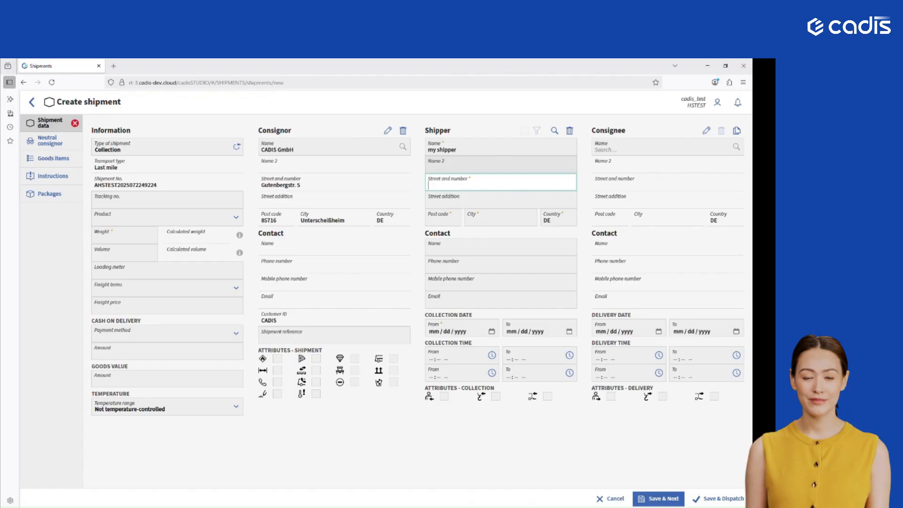
{"action": "type", "text": "Guten"}
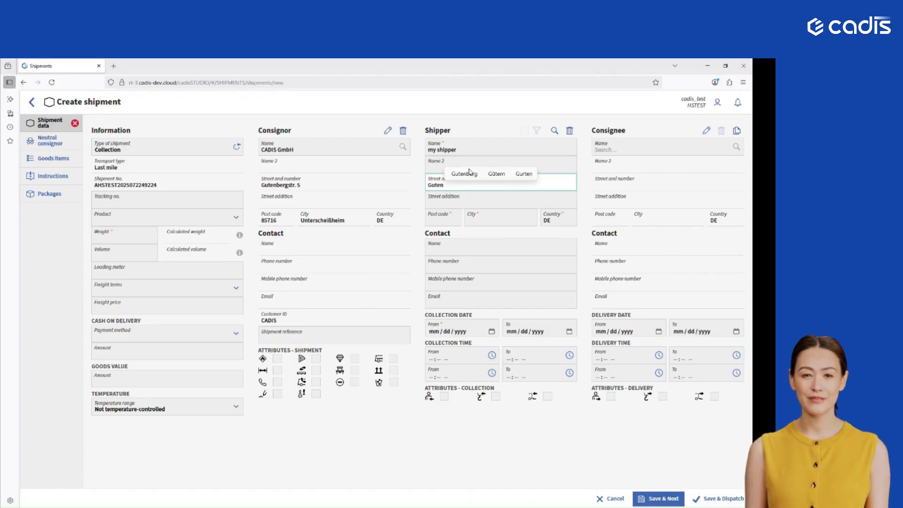
{"action": "left_click", "coordinate": [463, 178]}
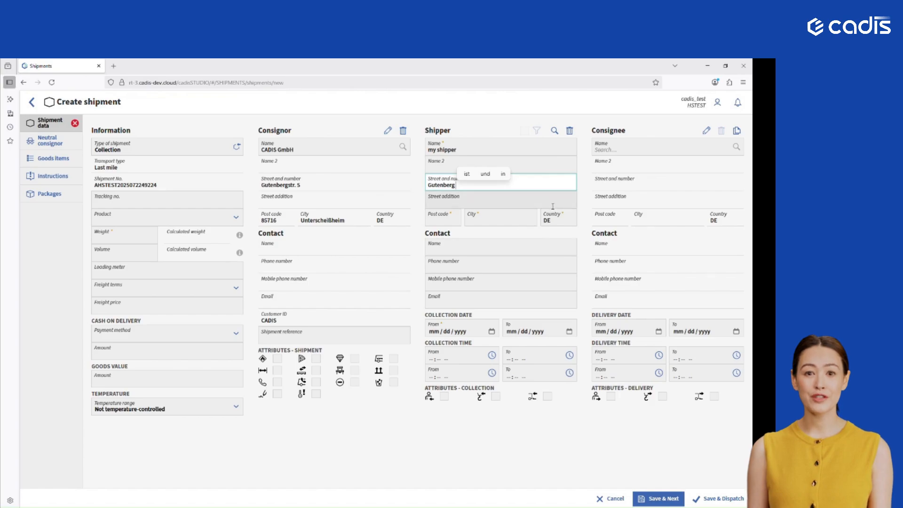
{"action": "left_click", "coordinate": [451, 221]}
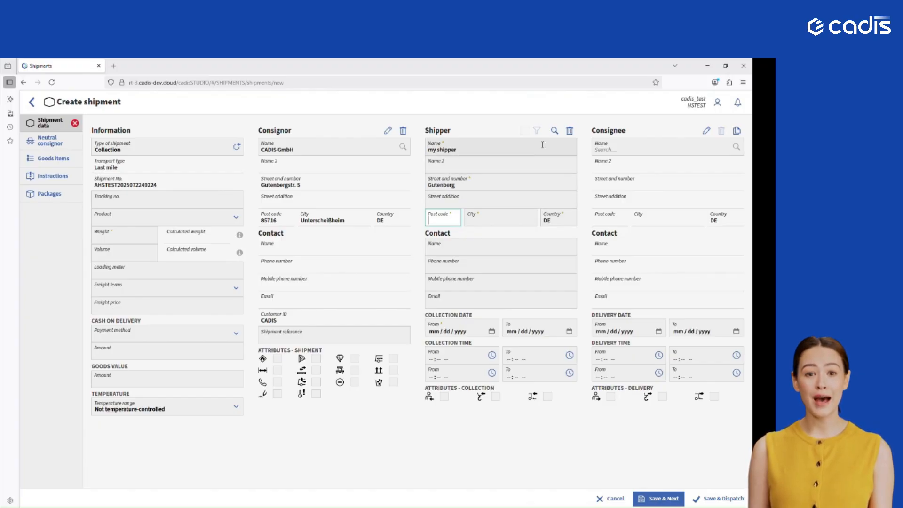
{"action": "left_click", "coordinate": [555, 132]}
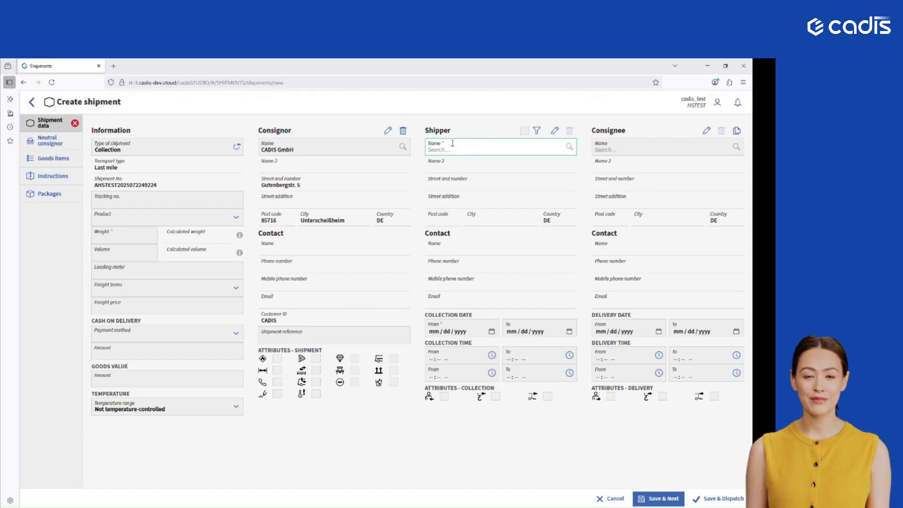
- Assign Cadis GmbH as the shipper and VIP Restaurant as the consignee, finding them with "cad" and "vip"
{"action": "type", "text": "cad"}
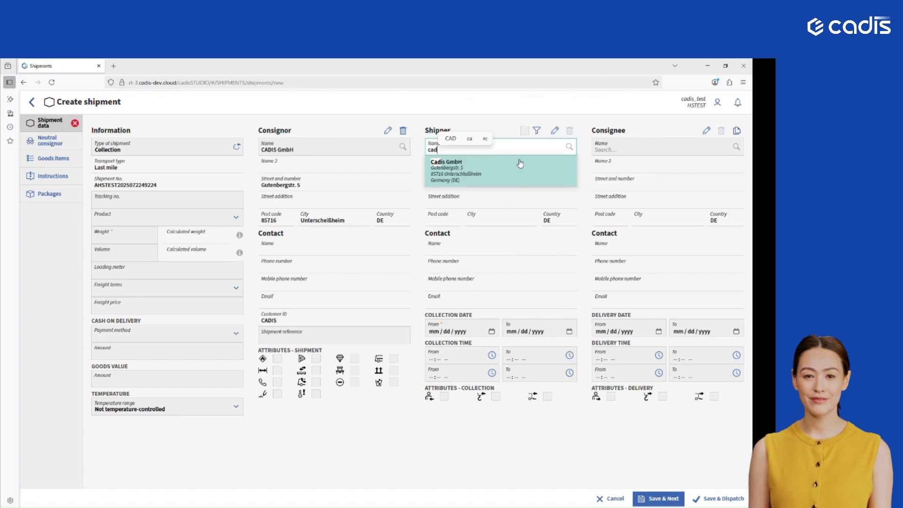
{"action": "left_click", "coordinate": [506, 166]}
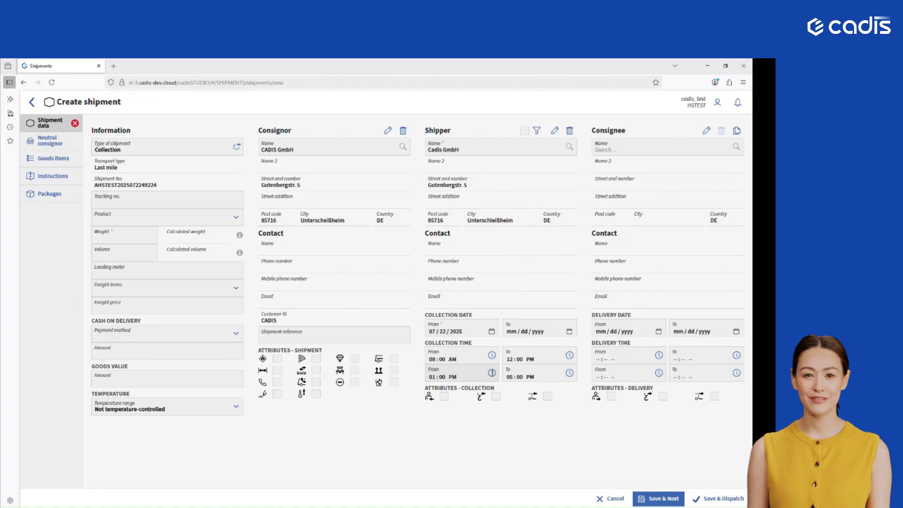
{"action": "left_click", "coordinate": [621, 148]}
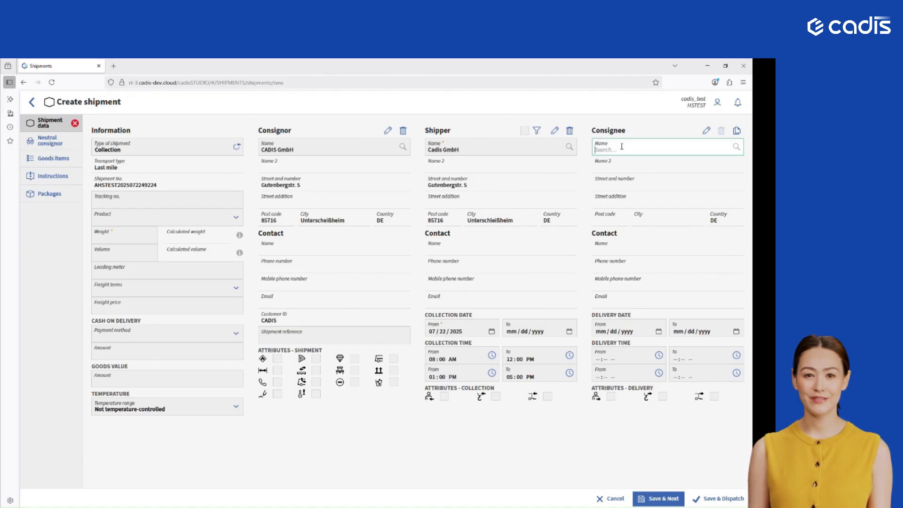
{"action": "type", "text": "VIP"}
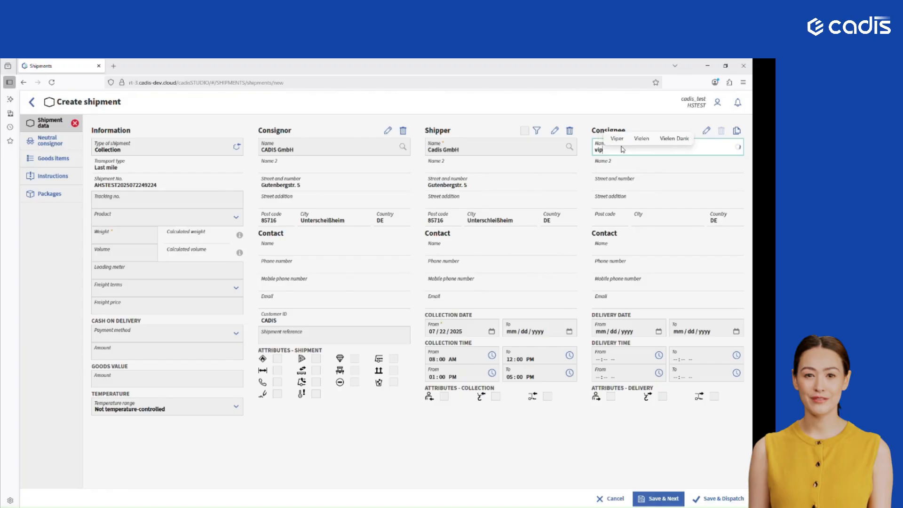
{"action": "left_click", "coordinate": [625, 175]}
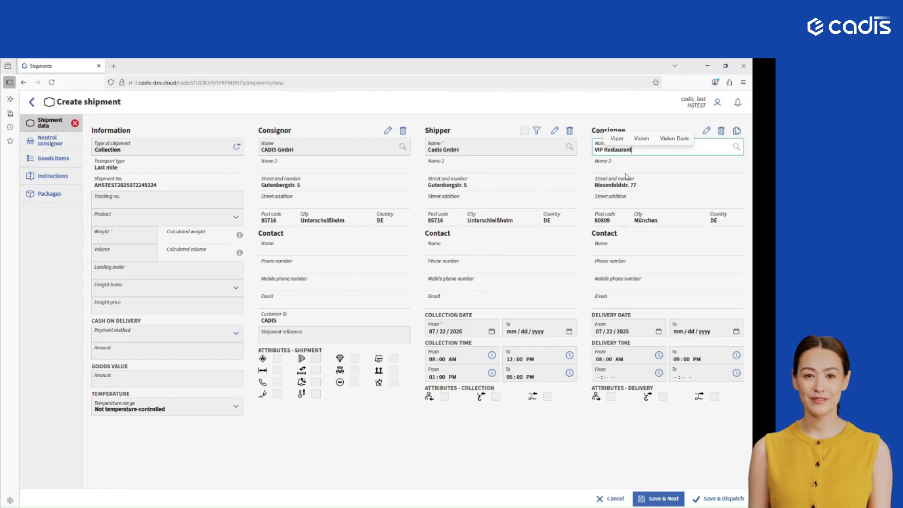
{"action": "left_click", "coordinate": [661, 240]}
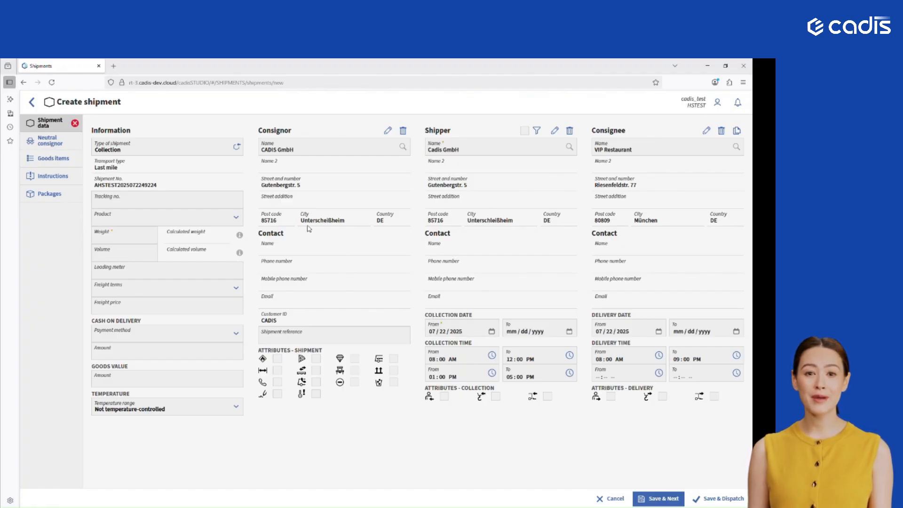
- View the neutral consignor section, and start a goods item with number 3, packaging type FP - Europalette and content "Goods"
{"action": "left_click", "coordinate": [67, 146]}
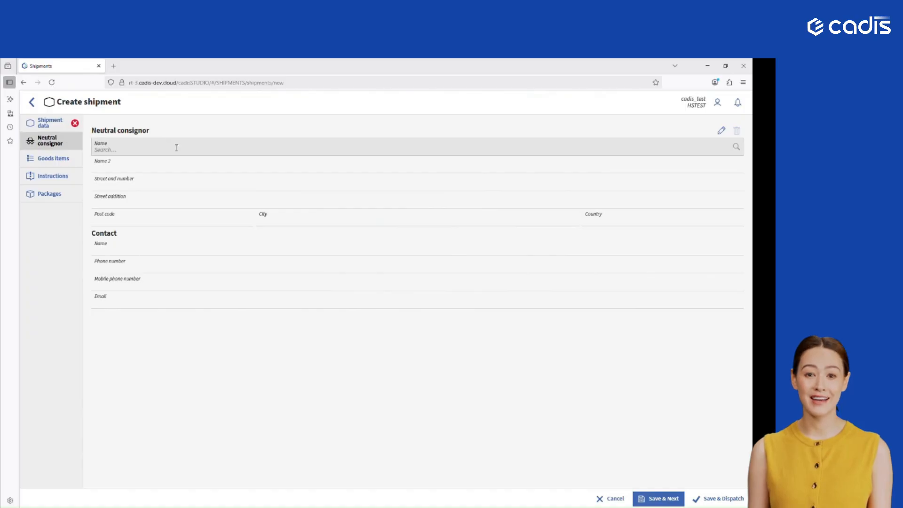
{"action": "left_click", "coordinate": [68, 161]}
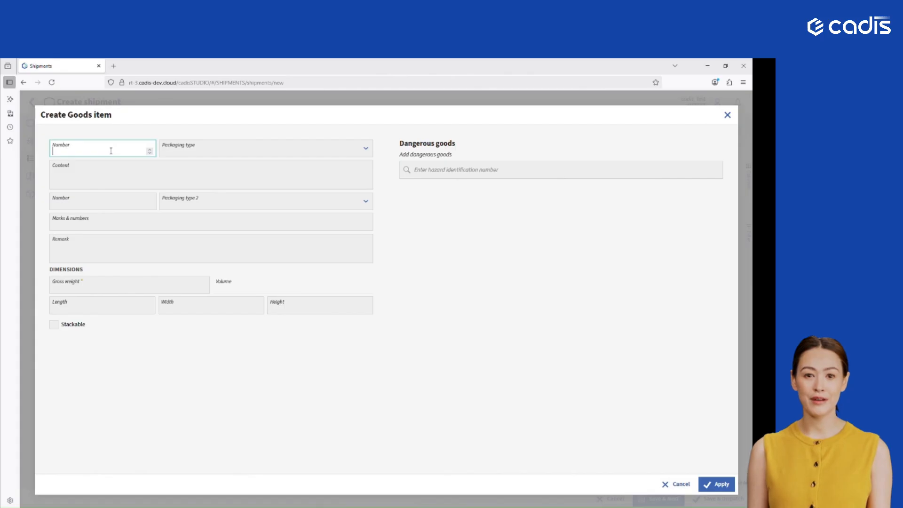
{"action": "key", "text": "Tab"}
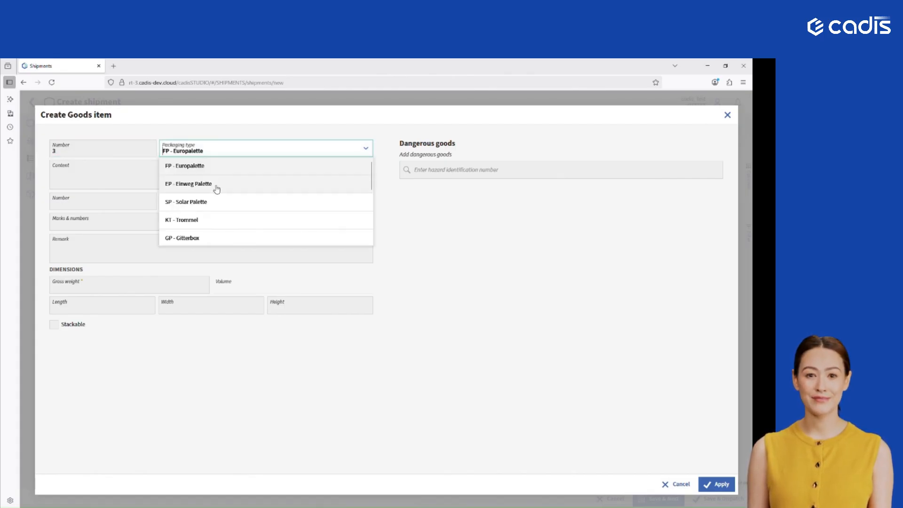
{"action": "left_click", "coordinate": [227, 165]}
{"action": "left_click", "coordinate": [87, 172]}
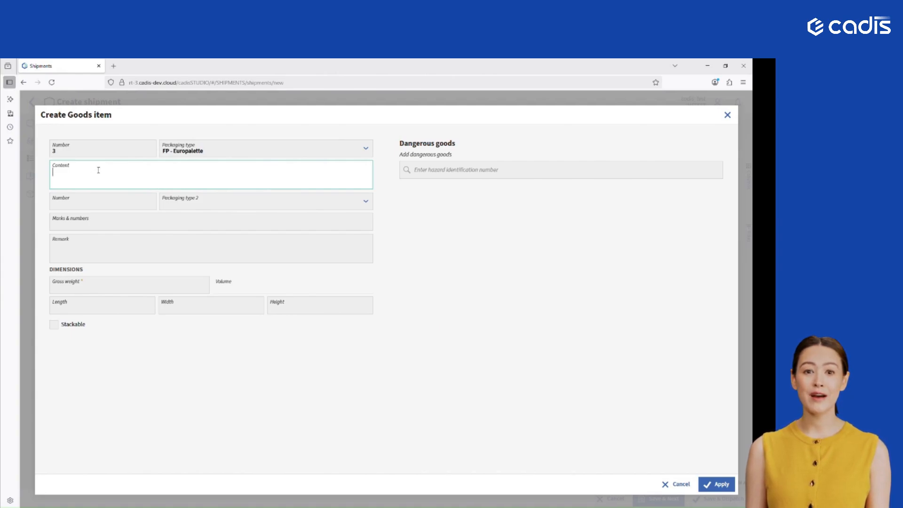
{"action": "type", "text": "Goods"}
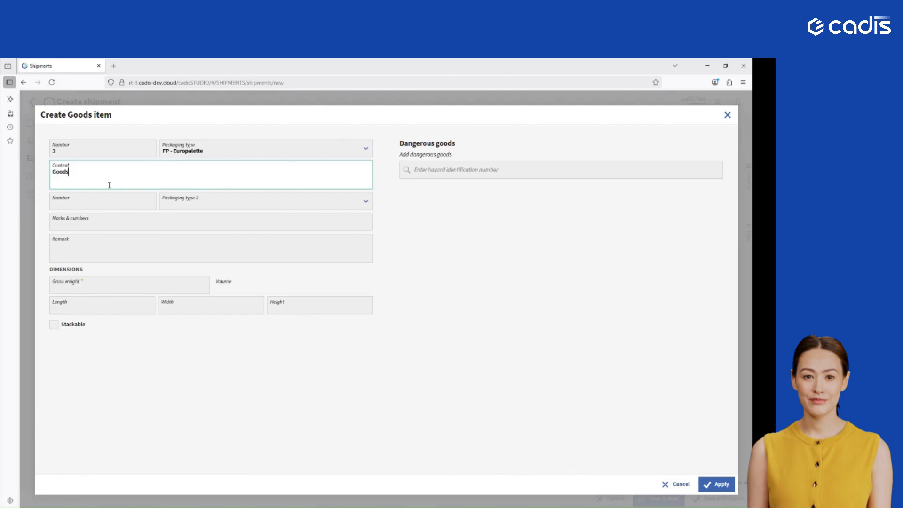
- Set the goods item's gross weight to 100 kg, leave marks and remark empty, and apply the item to the shipment
{"action": "left_click", "coordinate": [95, 224]}
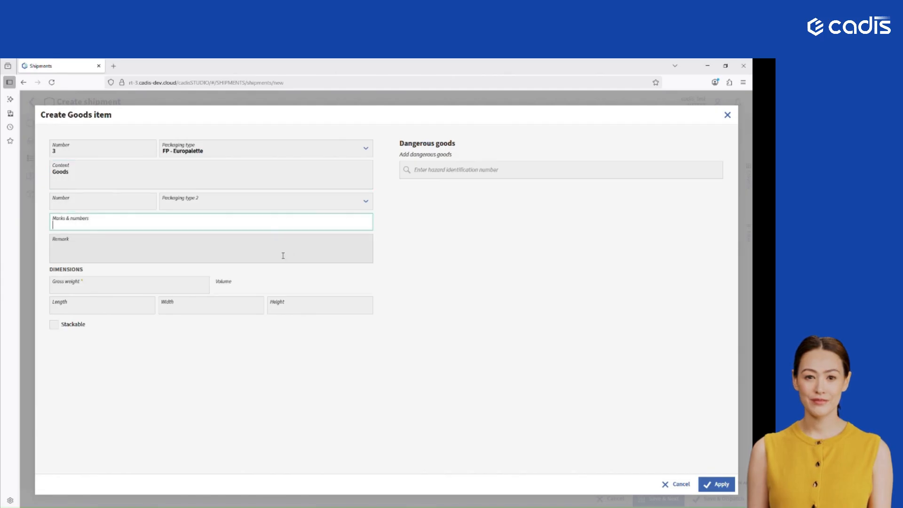
{"action": "left_click", "coordinate": [254, 250]}
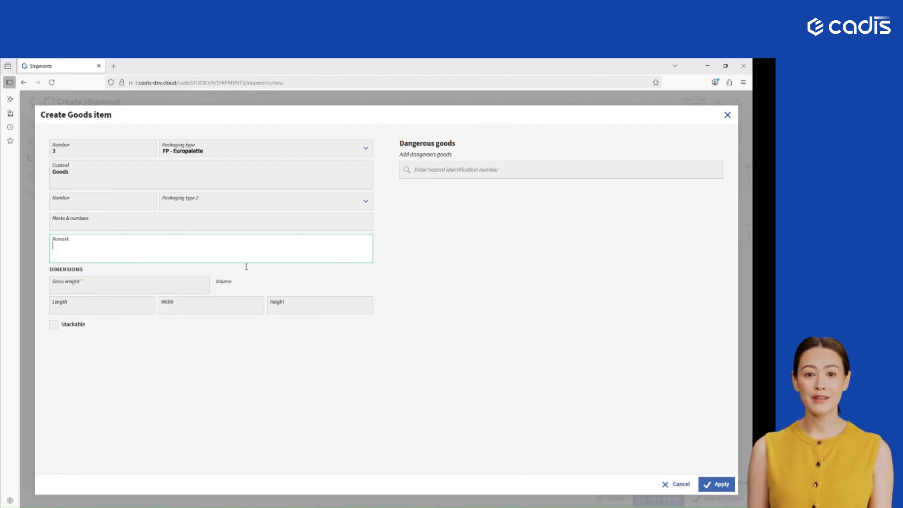
{"action": "left_click", "coordinate": [186, 283]}
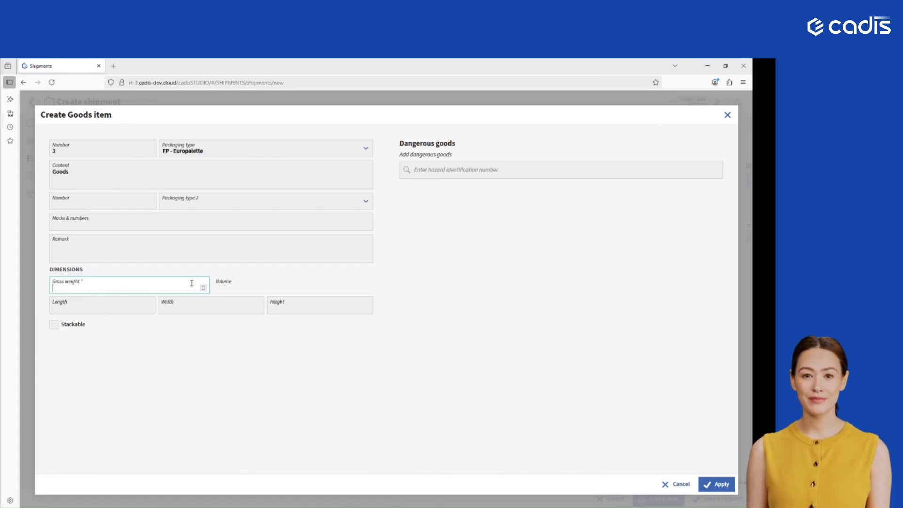
{"action": "type", "text": "100"}
{"action": "left_click", "coordinate": [202, 354]}
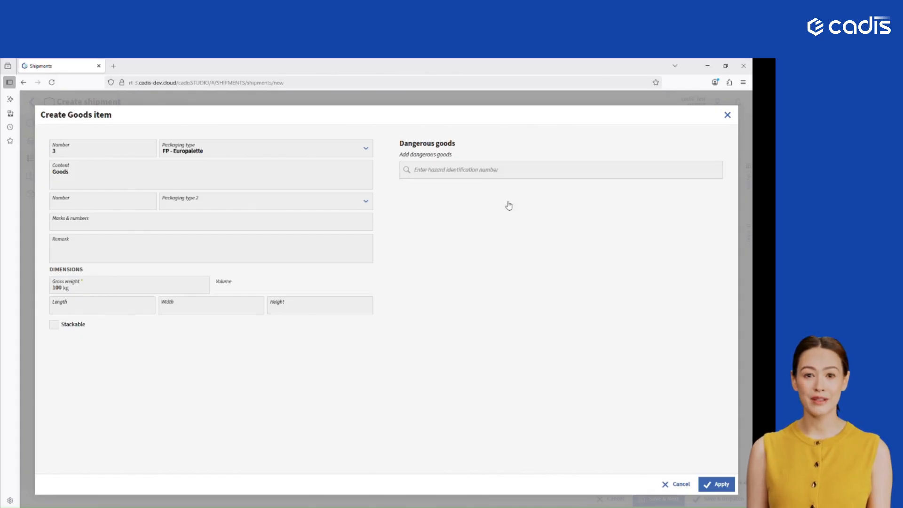
{"action": "left_click", "coordinate": [712, 489]}
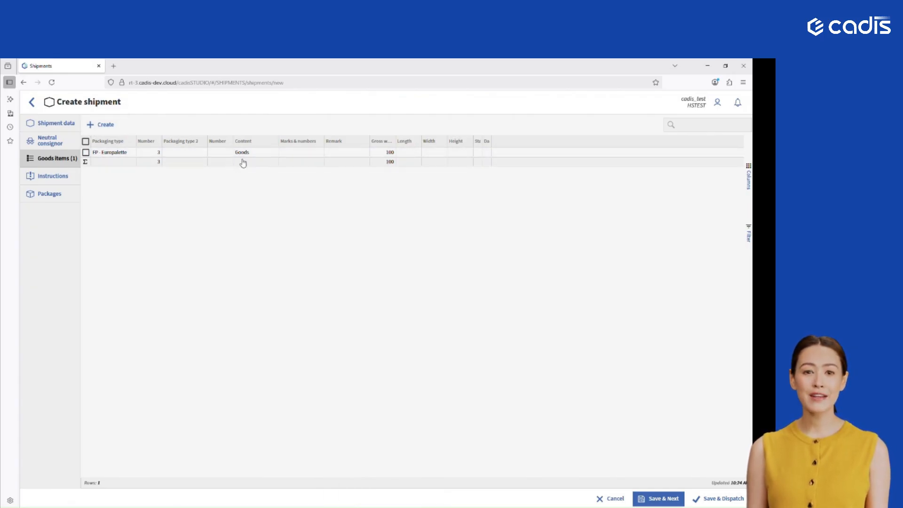
- Create an instruction of type Collection with 1 - Beladehinweis and the text "Carfully", and apply it to the shipment
{"action": "left_click", "coordinate": [54, 176]}
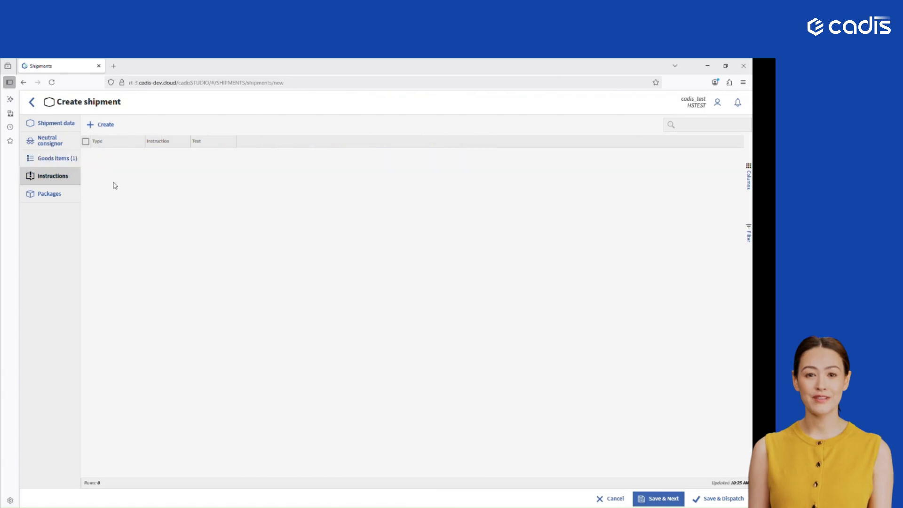
{"action": "left_click", "coordinate": [98, 125]}
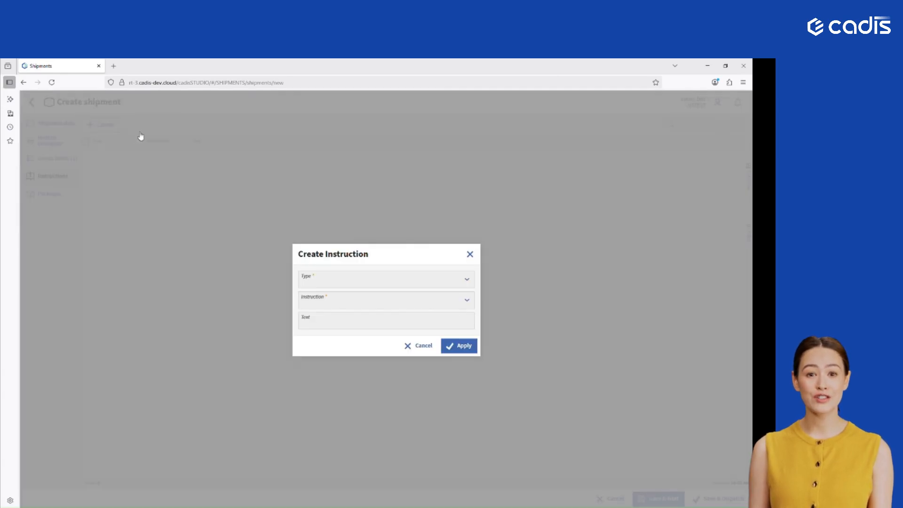
{"action": "left_click", "coordinate": [358, 278]}
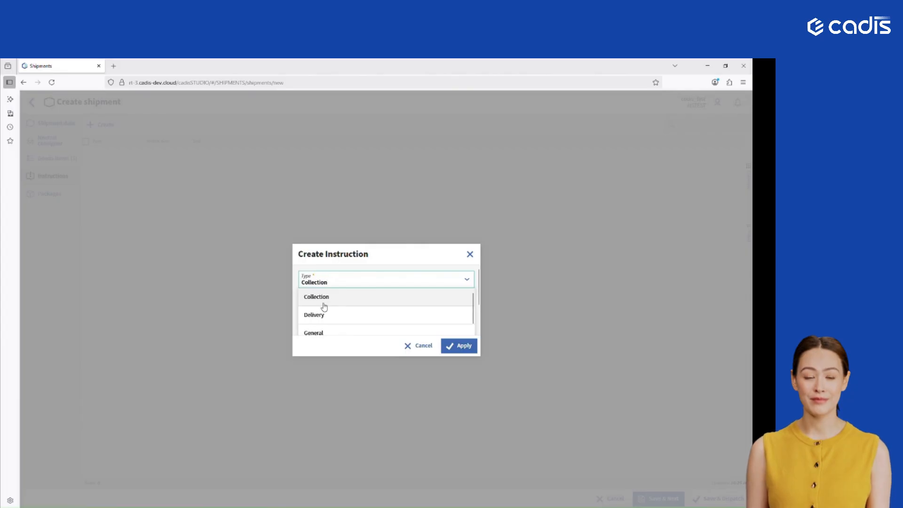
{"action": "left_click", "coordinate": [324, 305]}
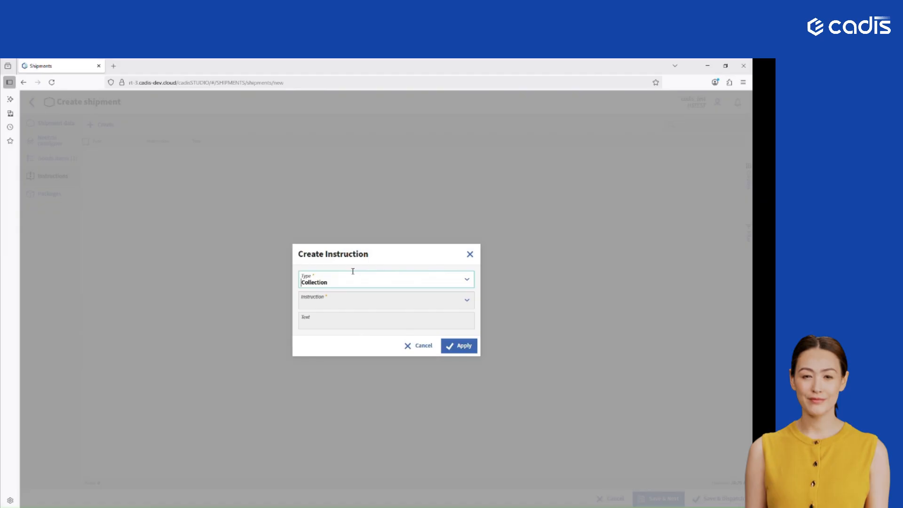
{"action": "left_click", "coordinate": [337, 299]}
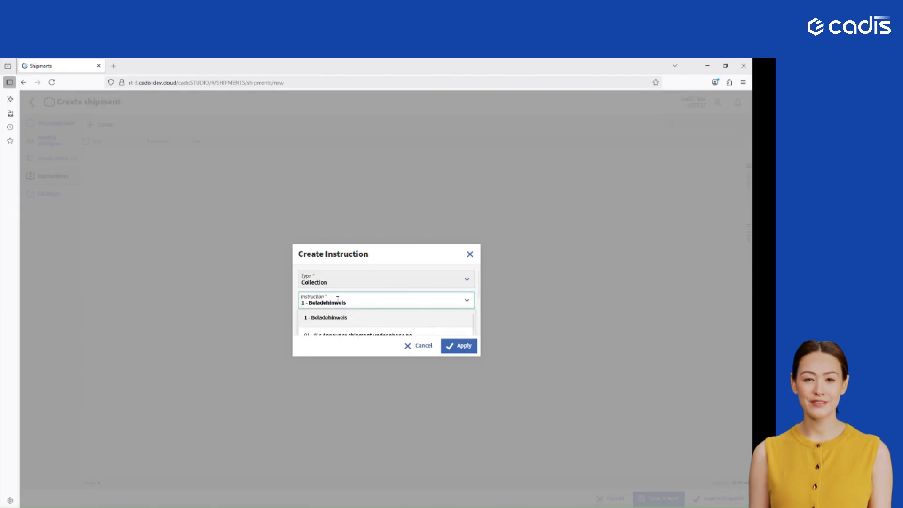
{"action": "scroll", "coordinate": [352, 316], "scroll_direction": "down", "scroll_amount": 3}
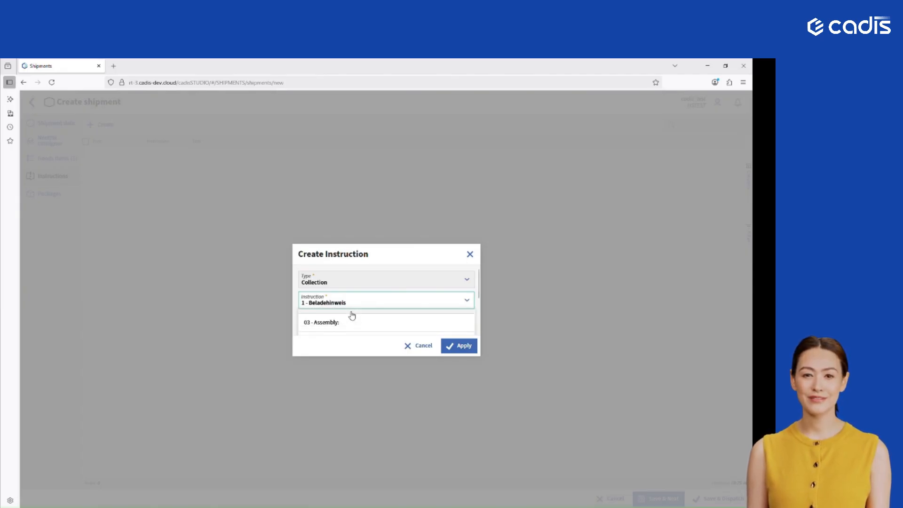
{"action": "scroll", "coordinate": [352, 316], "scroll_direction": "up", "scroll_amount": 3}
{"action": "left_click", "coordinate": [345, 323]}
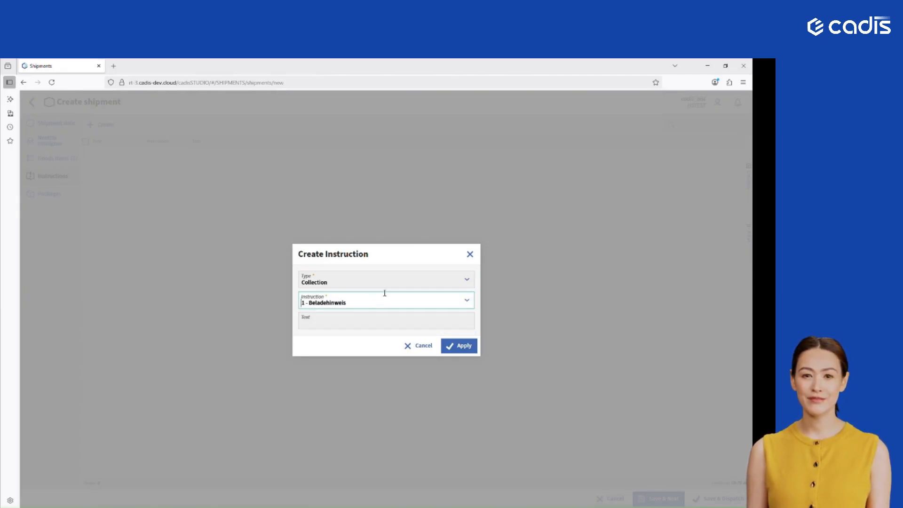
{"action": "left_click", "coordinate": [337, 320]}
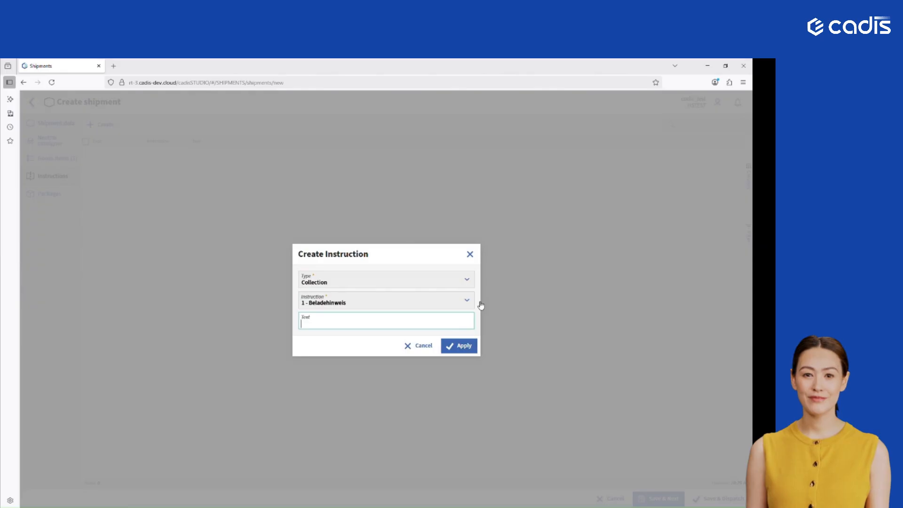
{"action": "type", "text": "Carfully"}
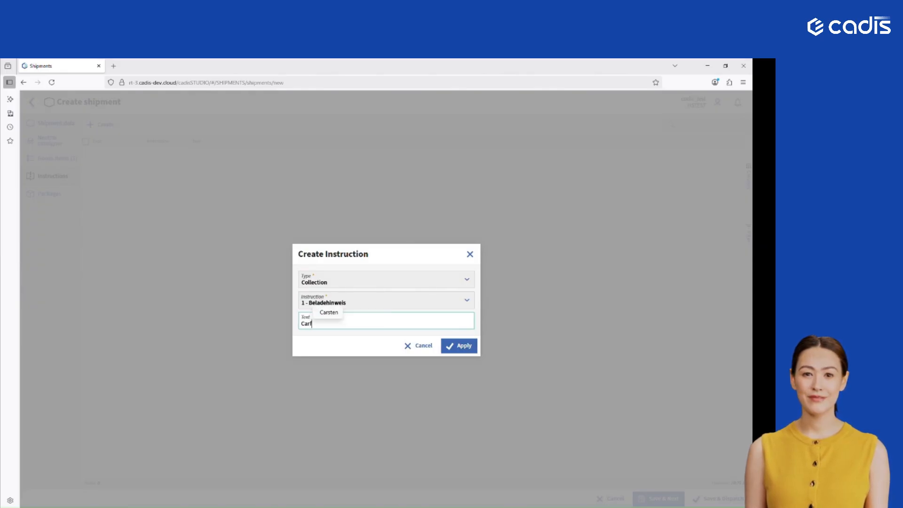
{"action": "left_click", "coordinate": [467, 345]}
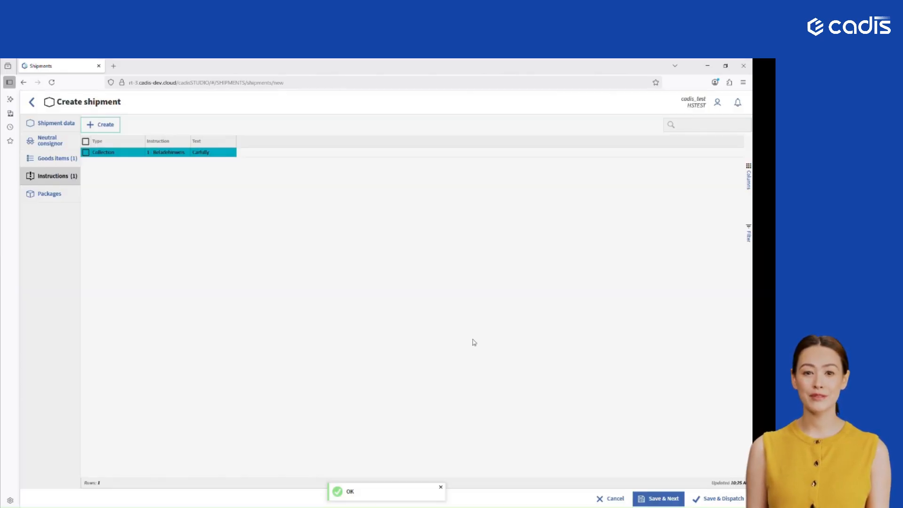
- View the manual package entry form without adding anything, and generate 3 barcodes for the shipment's packages
{"action": "left_click", "coordinate": [56, 194]}
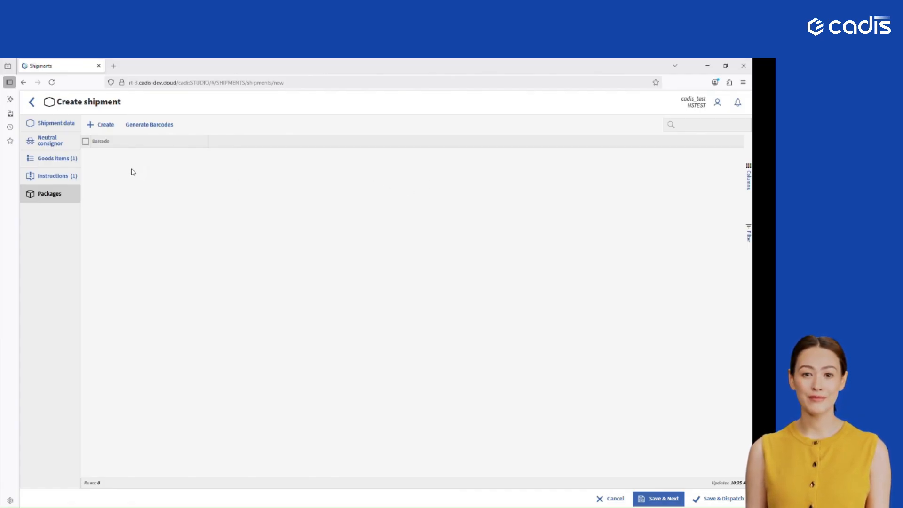
{"action": "left_click", "coordinate": [106, 124]}
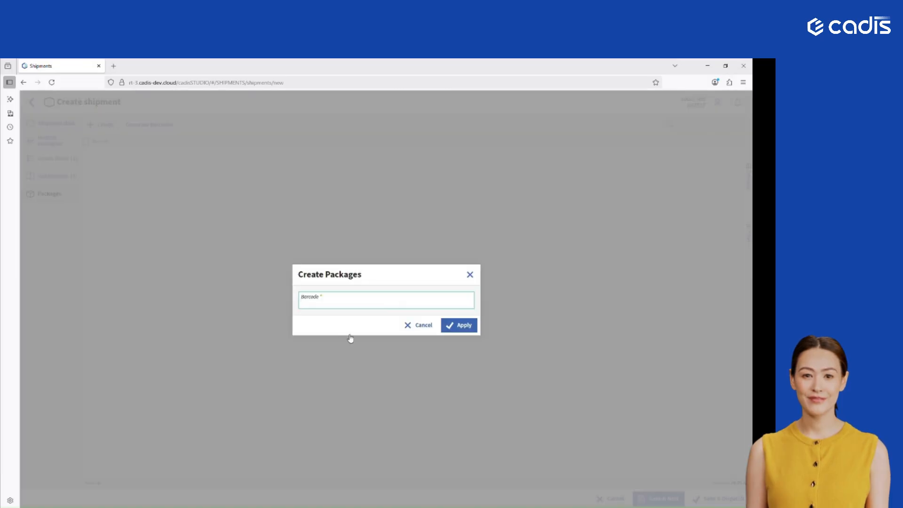
{"action": "left_click", "coordinate": [421, 325]}
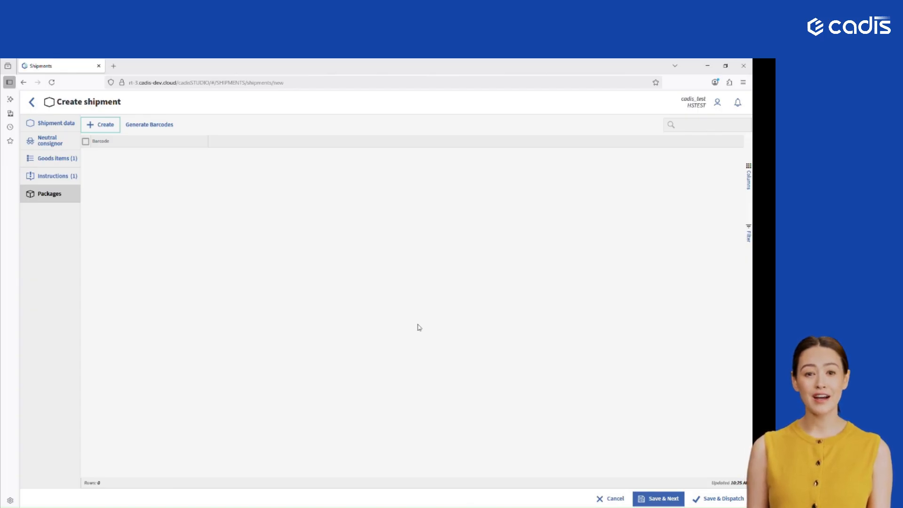
{"action": "left_click", "coordinate": [160, 126]}
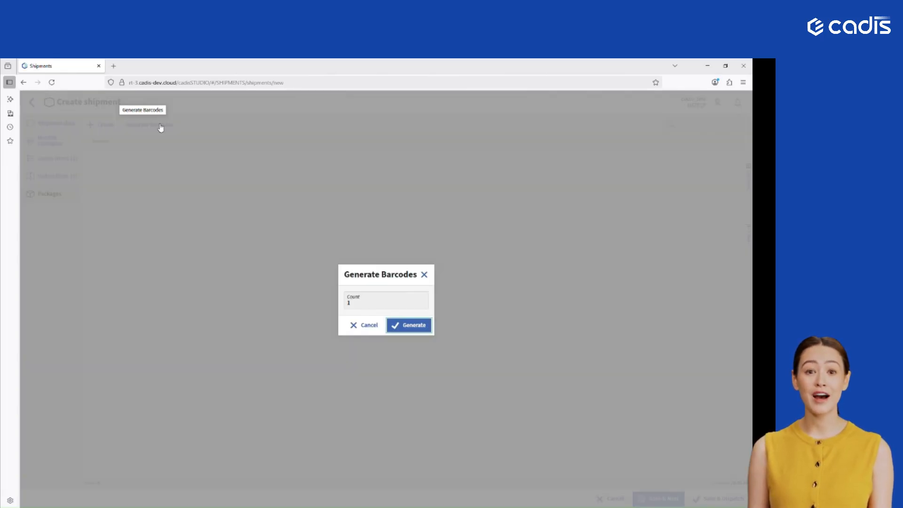
{"action": "left_click", "coordinate": [355, 302]}
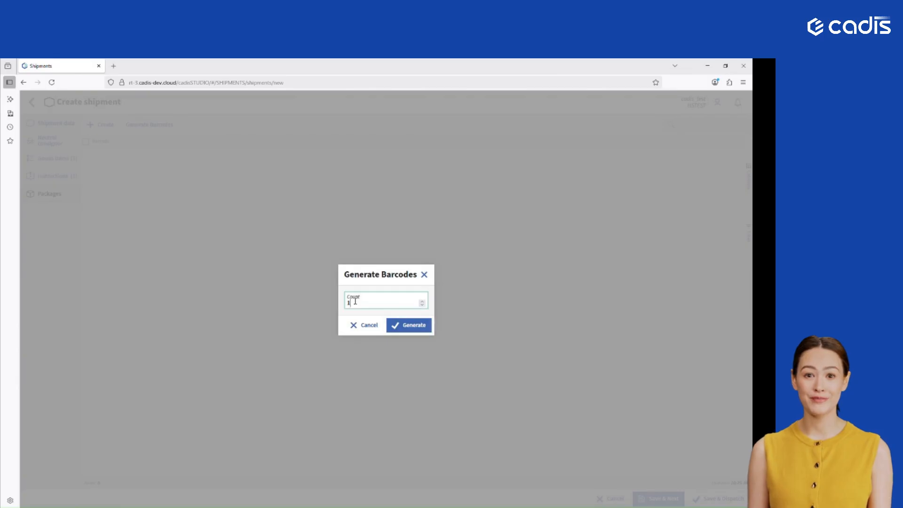
{"action": "left_click", "coordinate": [411, 327]}
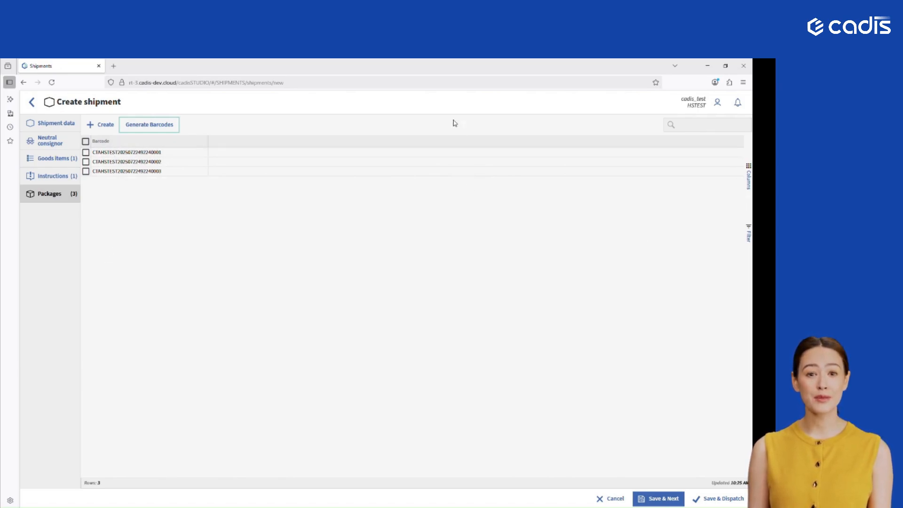
- Save the shipment without dispatching it, leave the new blank shipment form unused, and return to the shipments overview
{"action": "left_click", "coordinate": [667, 499]}
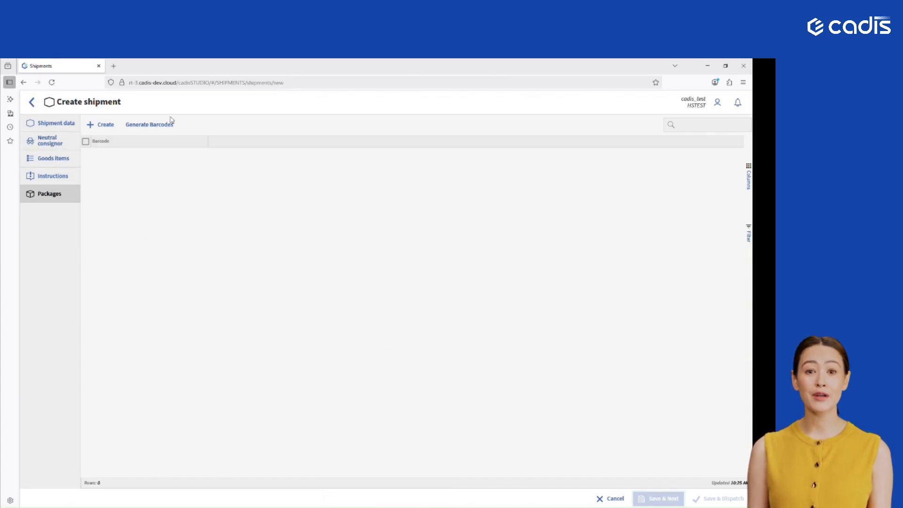
{"action": "left_click", "coordinate": [51, 123]}
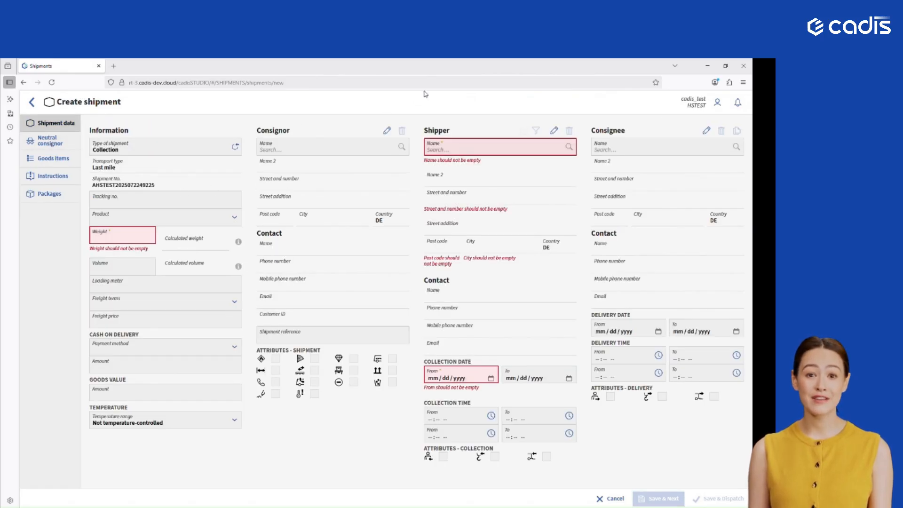
{"action": "left_click", "coordinate": [31, 102]}
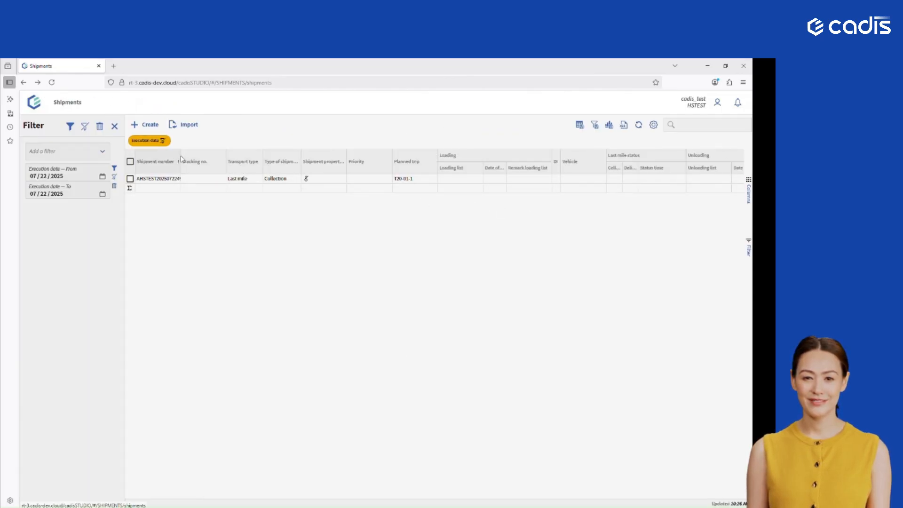
- Widen the shipment number column, review the saved collection shipment's summary and shipment data, and close it without changes
{"action": "left_click_drag", "start_coordinate": [183, 156], "coordinate": [202, 156]}
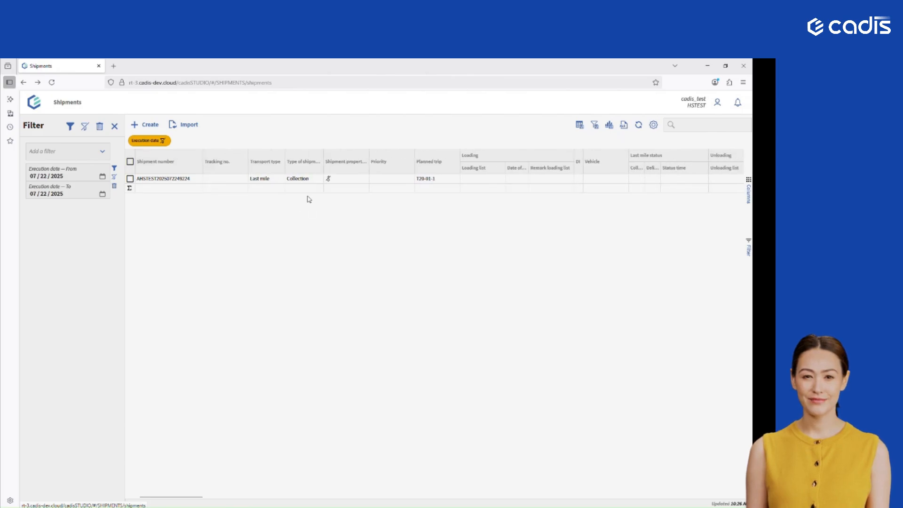
{"action": "double_click", "coordinate": [260, 178]}
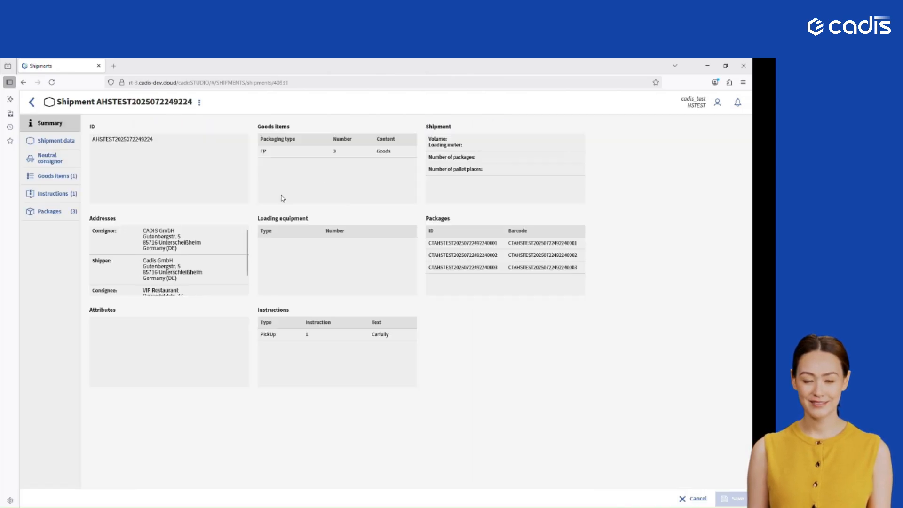
{"action": "left_click", "coordinate": [65, 146]}
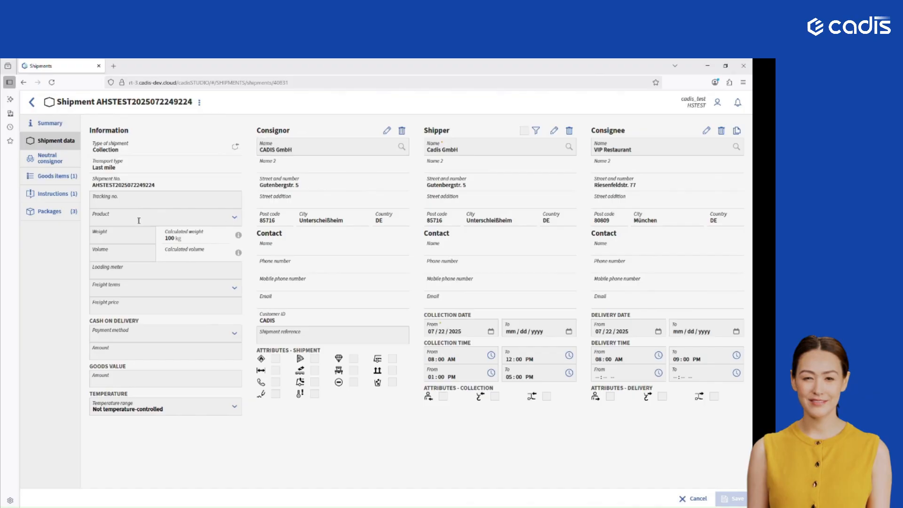
{"action": "left_click", "coordinate": [694, 499]}
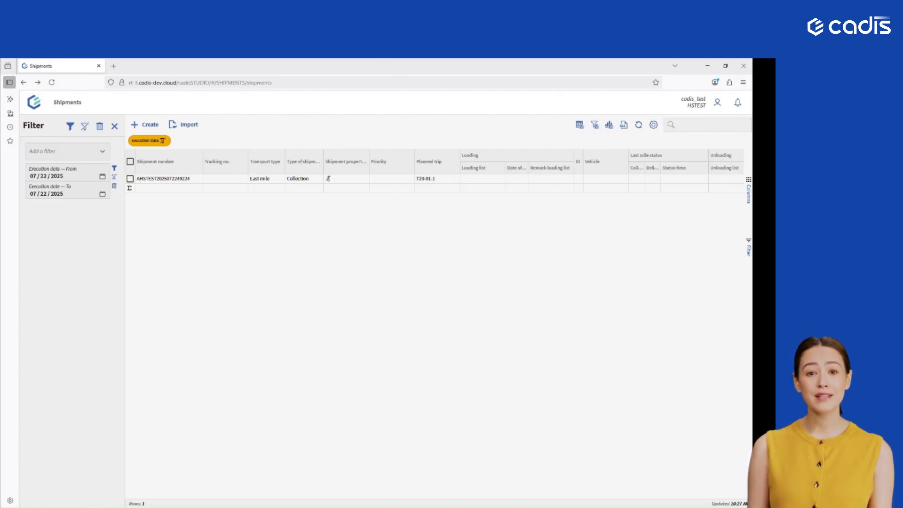
- Switch to the CADIS_ImportData workbook in Excel and examine the ShipmentData sheet's rows and its first columns, from Shipment Number to DeliveryDate
{"action": "left_click", "coordinate": [93, 504]}
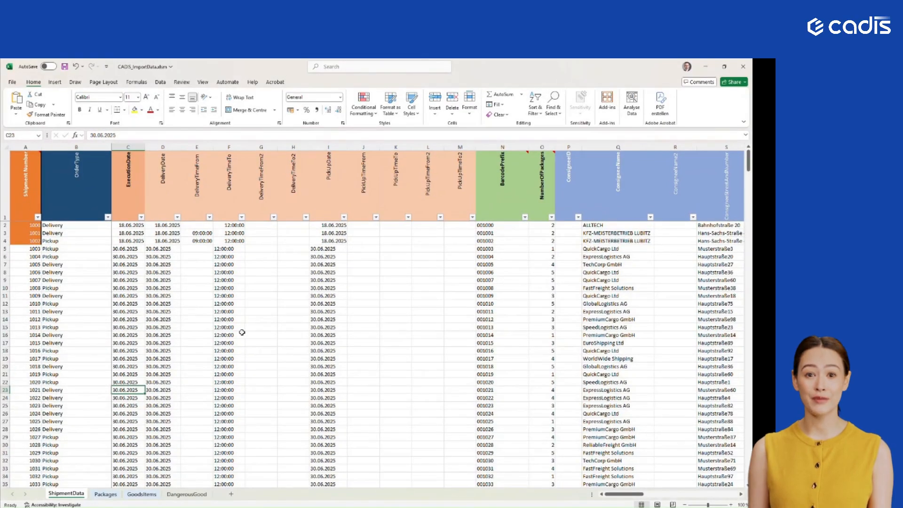
{"action": "scroll", "coordinate": [245, 330], "scroll_direction": "down", "scroll_amount": 1}
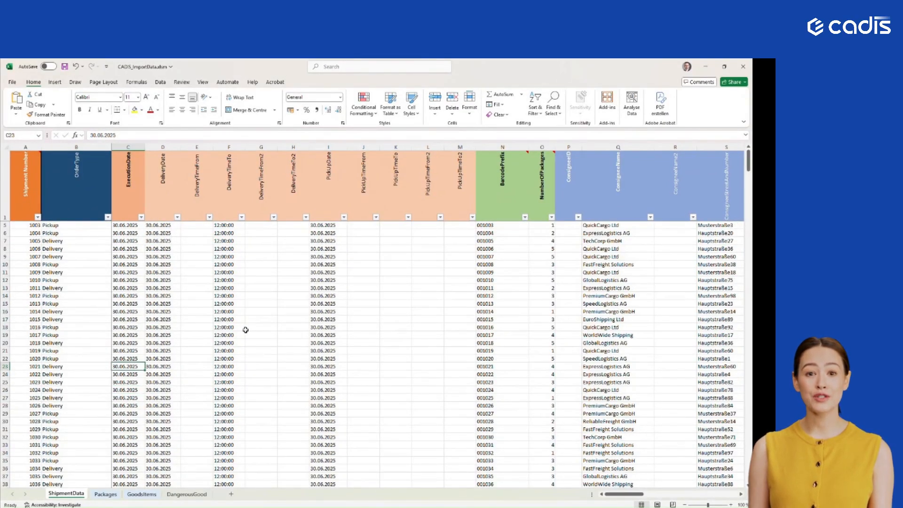
{"action": "scroll", "coordinate": [246, 330], "scroll_direction": "up", "scroll_amount": 1}
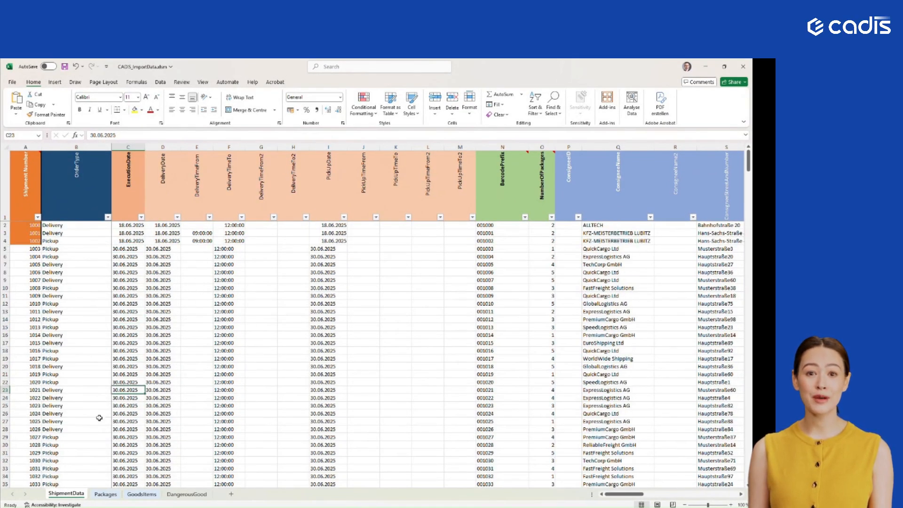
{"action": "left_click", "coordinate": [27, 183]}
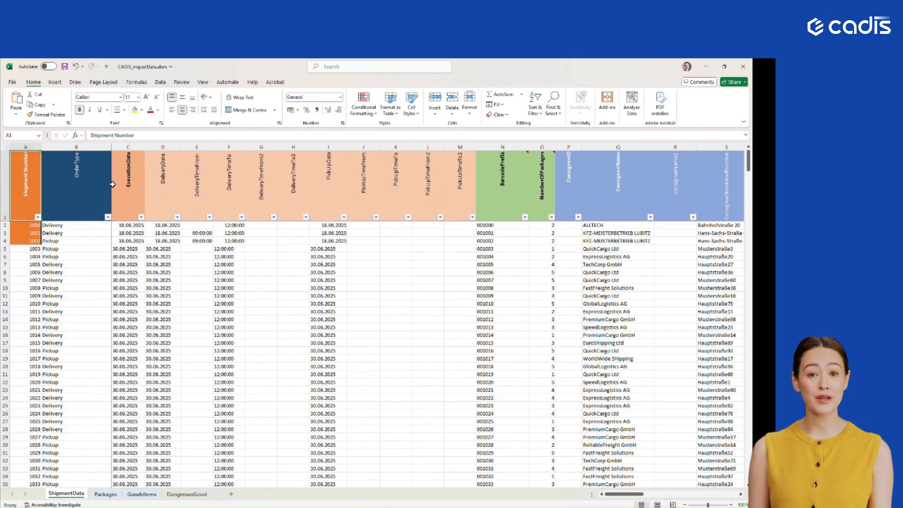
{"action": "left_click", "coordinate": [53, 225]}
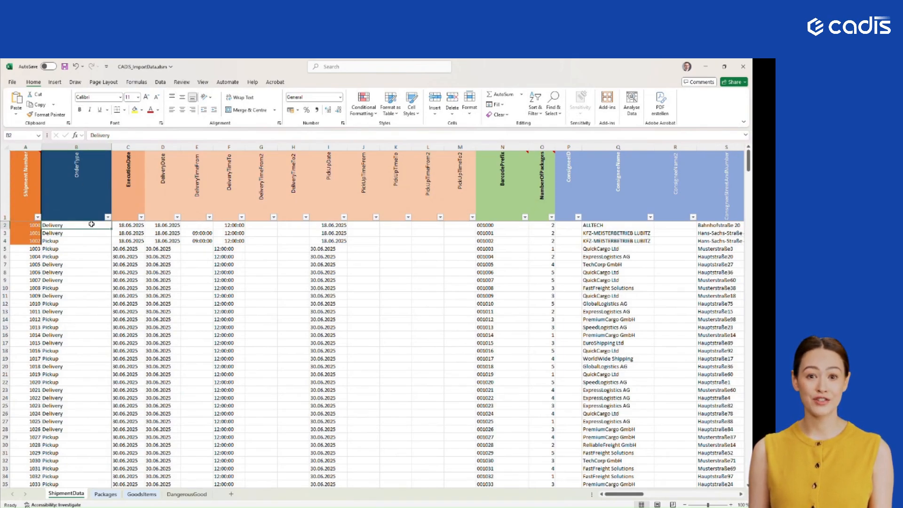
{"action": "key", "text": "Right"}
{"action": "key", "text": "Right"}
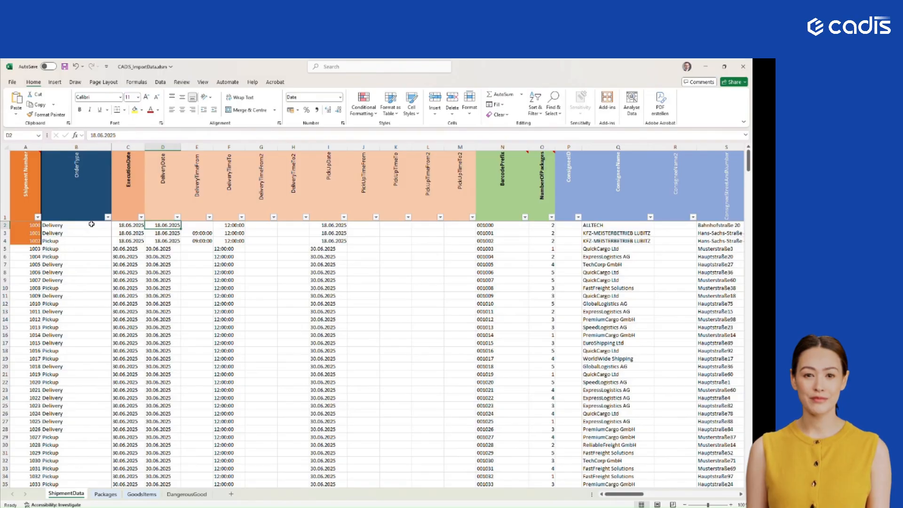
{"action": "key", "text": "Left"}
{"action": "key", "text": "Left"}
{"action": "key", "text": "Left"}
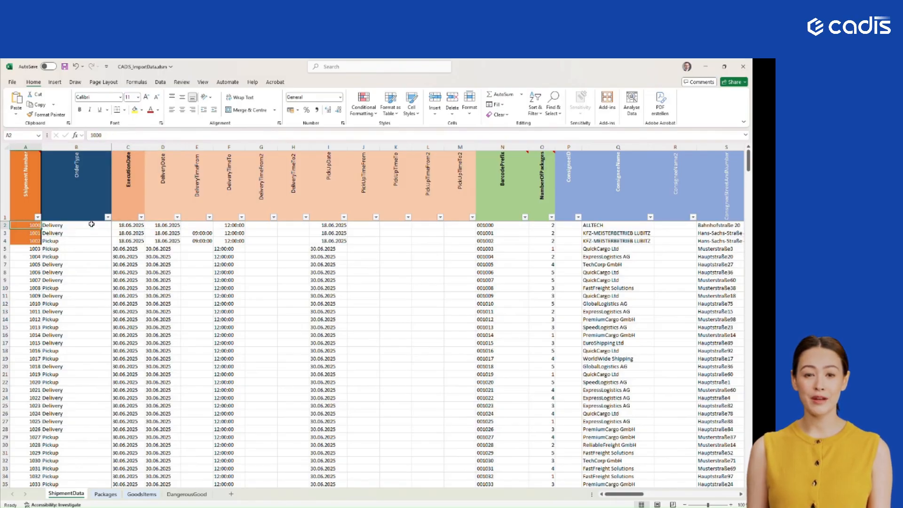
- Inspect the sample rows' shipment number, Delivery and Pickup order types, and the execution and delivery dates of the first shipment
{"action": "left_click", "coordinate": [33, 241]}
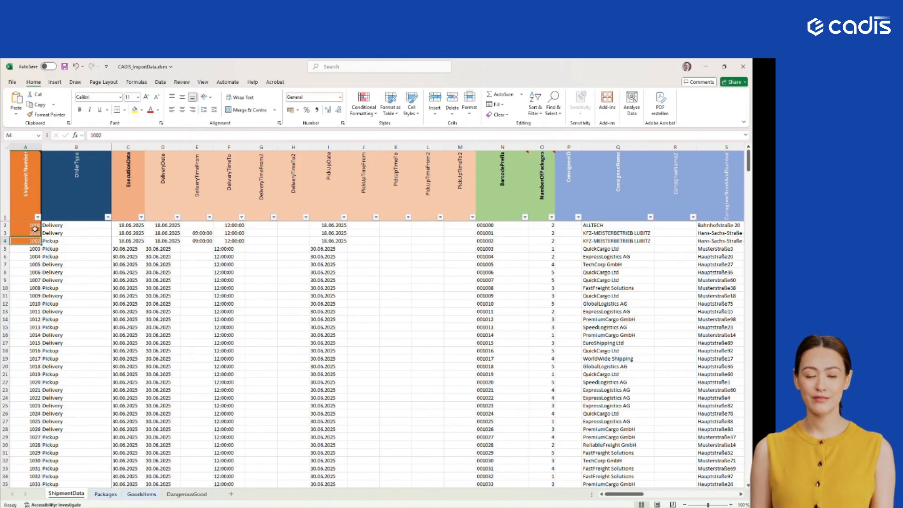
{"action": "left_click", "coordinate": [63, 232]}
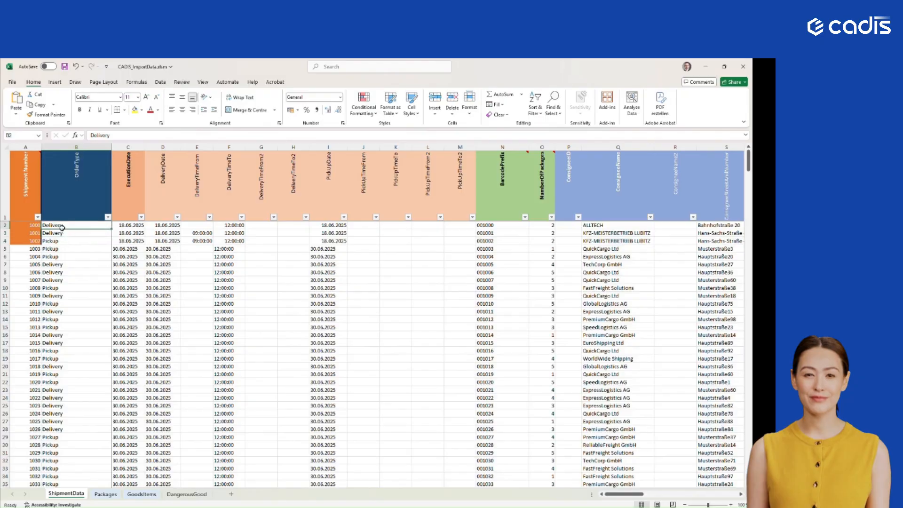
{"action": "left_click", "coordinate": [71, 240]}
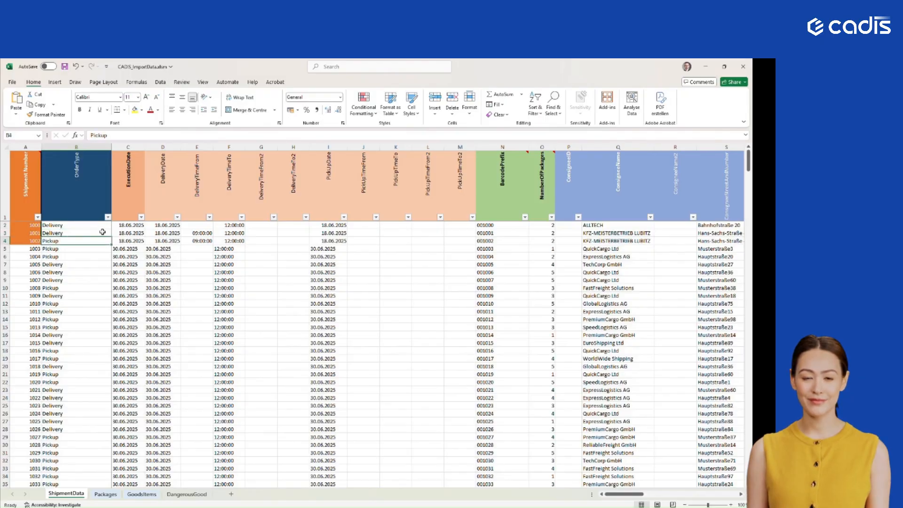
{"action": "left_click", "coordinate": [120, 228]}
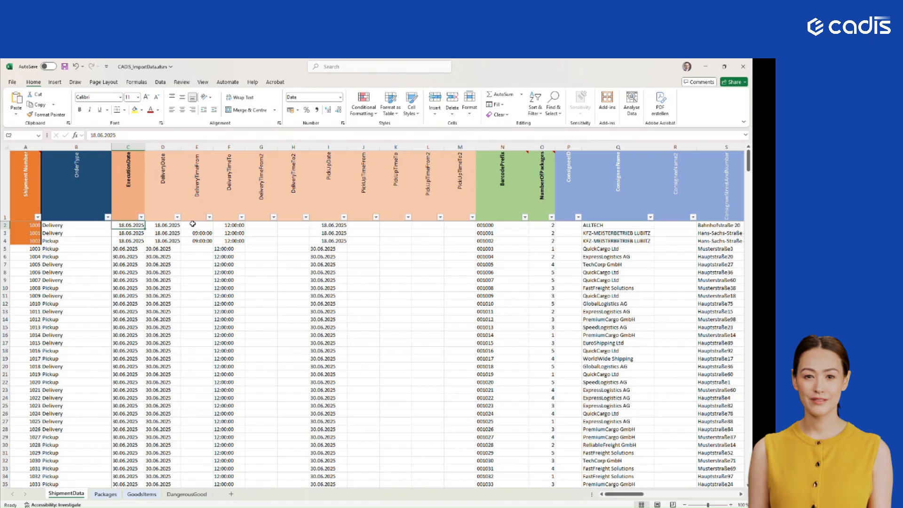
{"action": "left_click", "coordinate": [164, 224]}
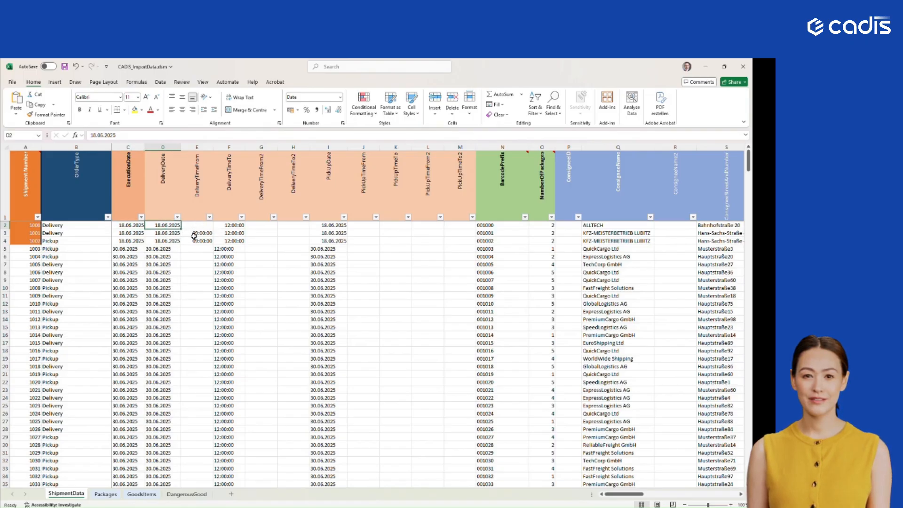
- Examine the delivery and pickup date and time window columns on the ShipmentData sheet, starting from DeliveryTimeFrom
{"action": "left_click", "coordinate": [186, 162]}
{"action": "left_click_drag", "start_coordinate": [186, 162], "coordinate": [426, 186]}
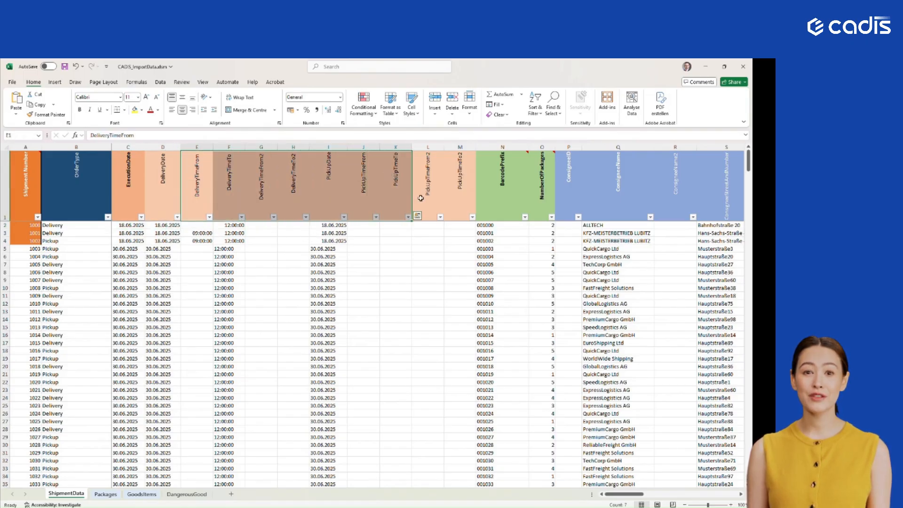
{"action": "left_click", "coordinate": [430, 233]}
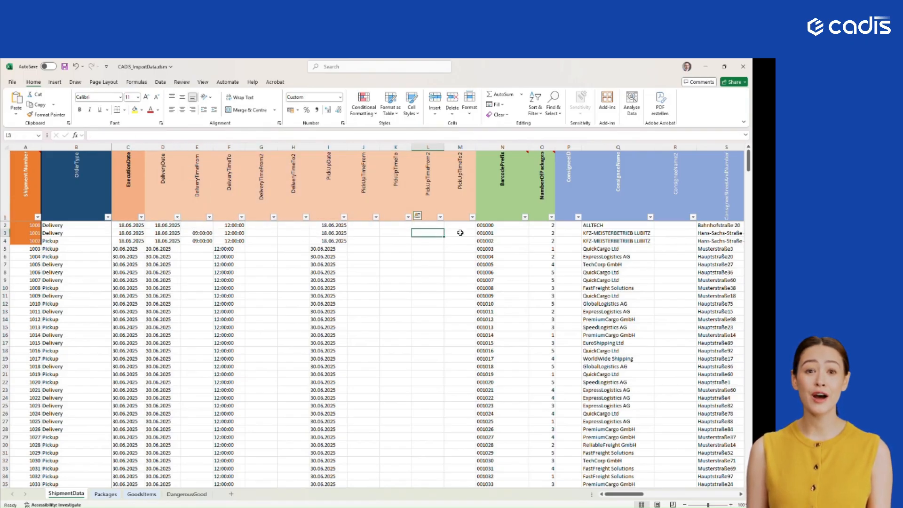
- Inspect the BarcodePrefix formula and the NumberOfPackages values of the first sample shipments on the ShipmentData sheet
{"action": "left_click", "coordinate": [489, 225]}
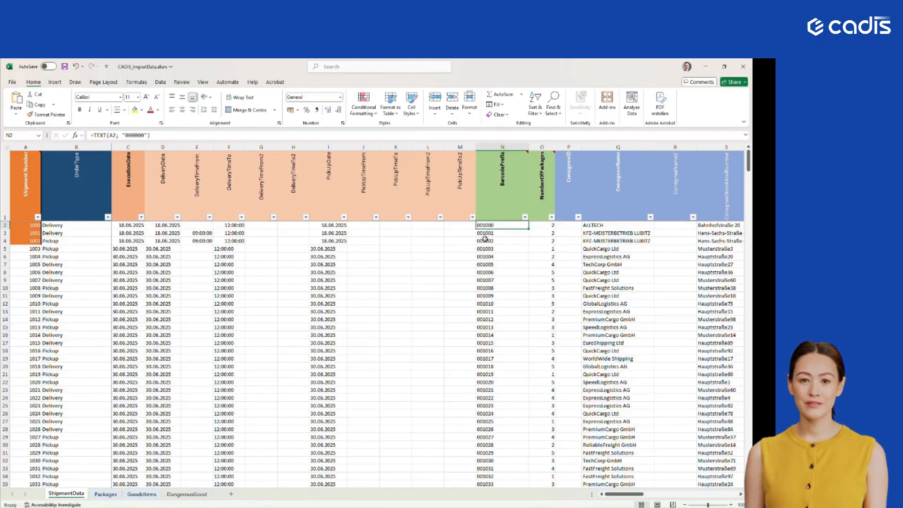
{"action": "left_click", "coordinate": [556, 226]}
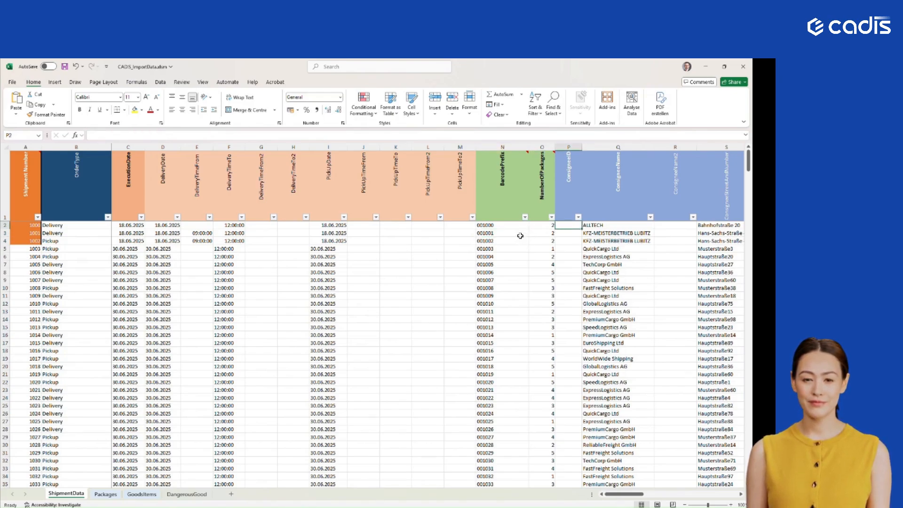
{"action": "left_click", "coordinate": [506, 227]}
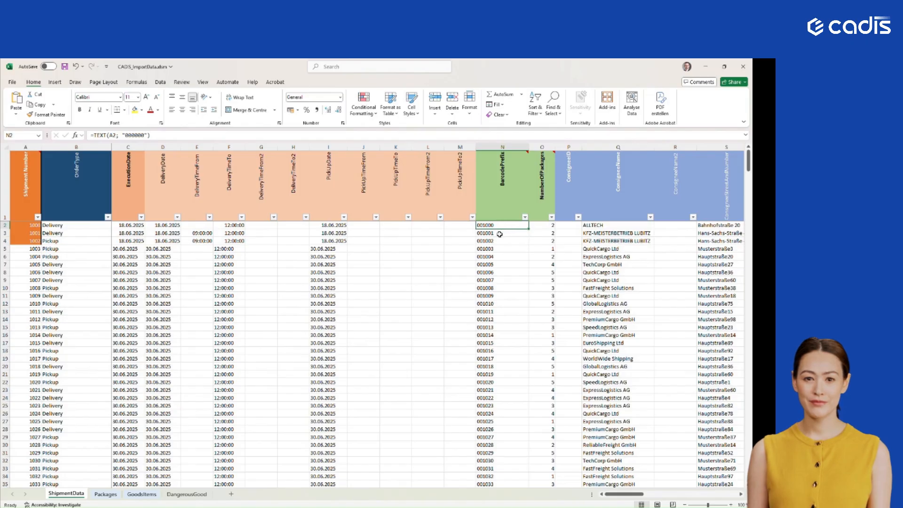
{"action": "left_click_drag", "start_coordinate": [551, 226], "coordinate": [576, 227]}
{"action": "left_click", "coordinate": [547, 232]}
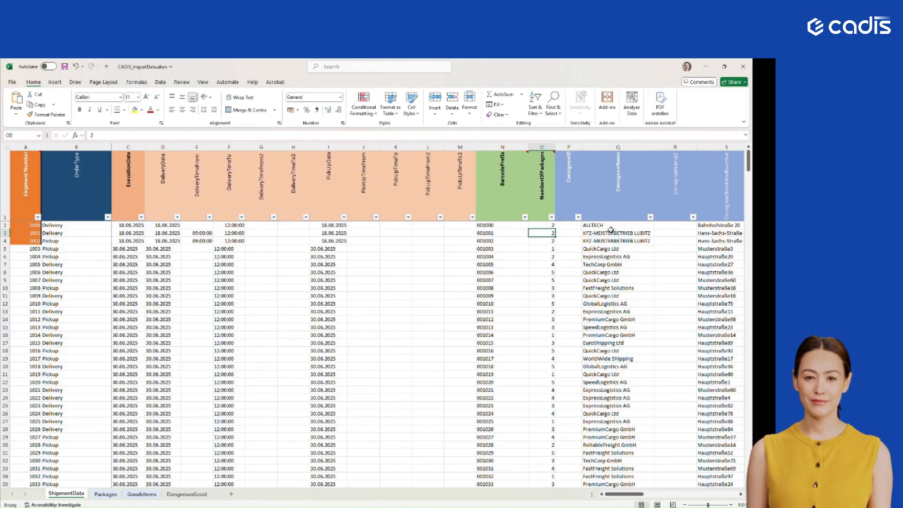
{"action": "left_click", "coordinate": [546, 225]}
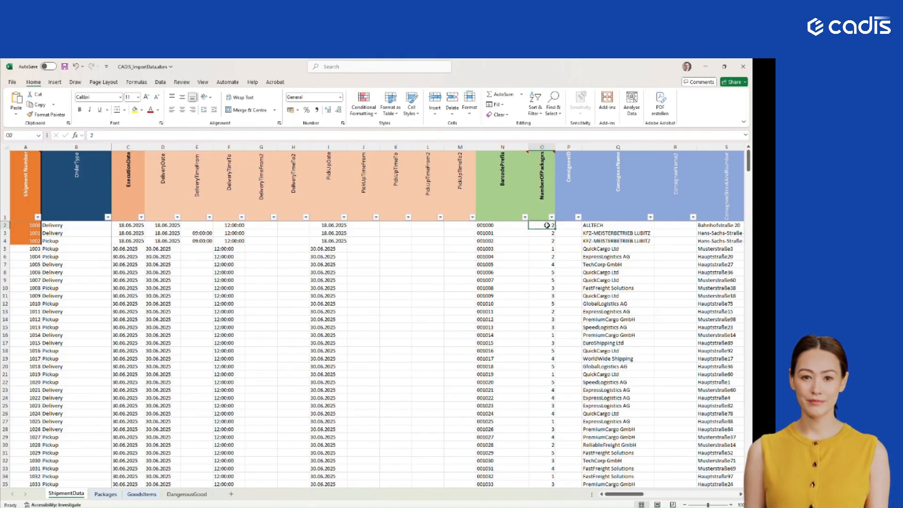
{"action": "mouse_move", "coordinate": [485, 204]}
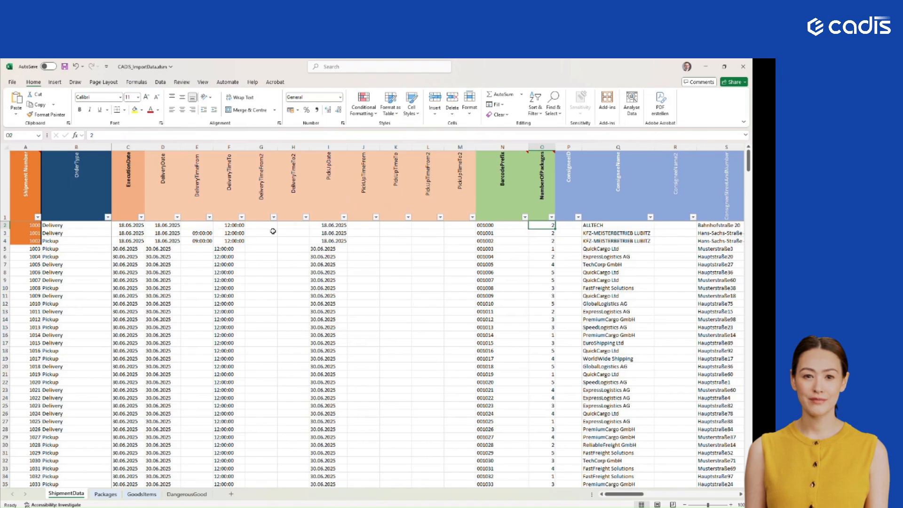
- Review the Packages sheet, checking how each Shipment Number row is paired with its DefaultBarcode entry
{"action": "left_click", "coordinate": [106, 494]}
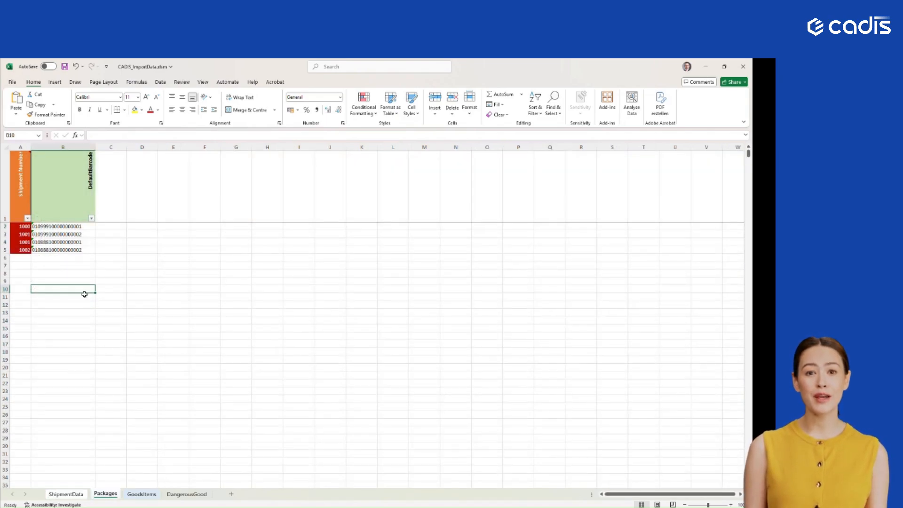
{"action": "left_click_drag", "start_coordinate": [45, 227], "coordinate": [47, 241]}
{"action": "left_click", "coordinate": [72, 260]}
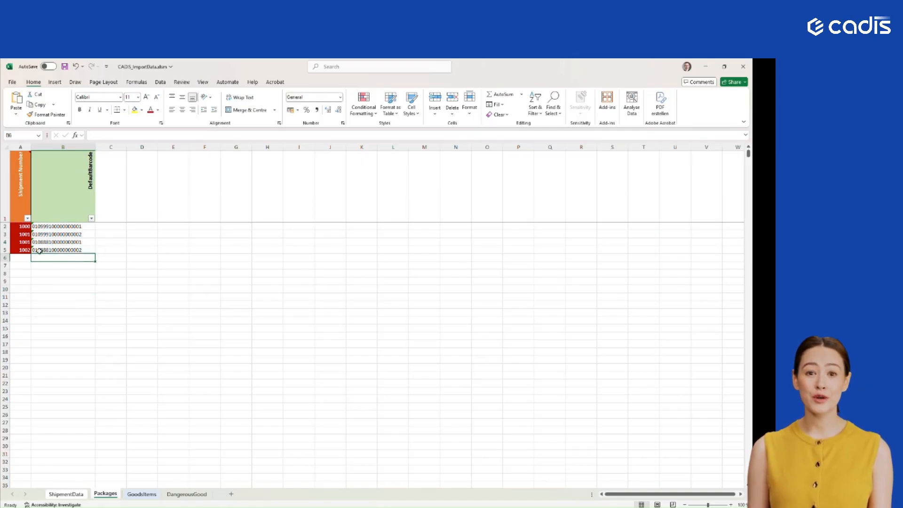
{"action": "left_click", "coordinate": [23, 227]}
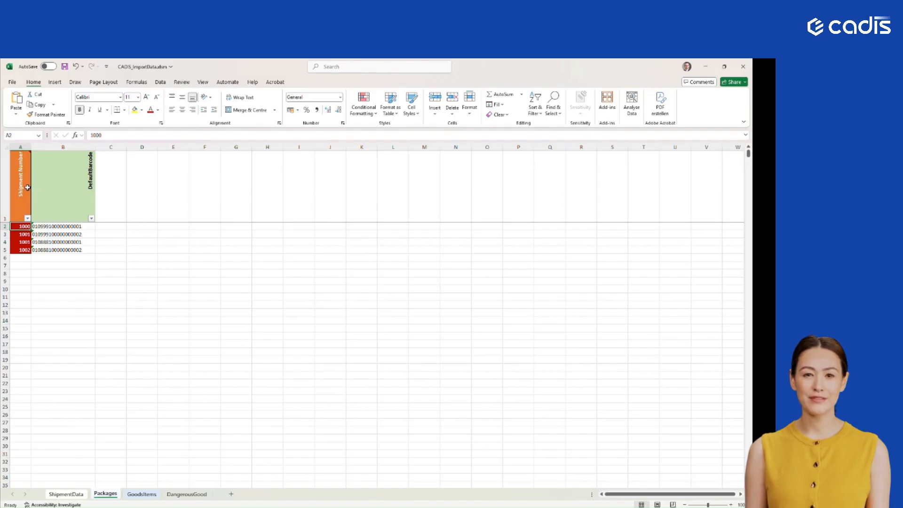
{"action": "left_click", "coordinate": [22, 233]}
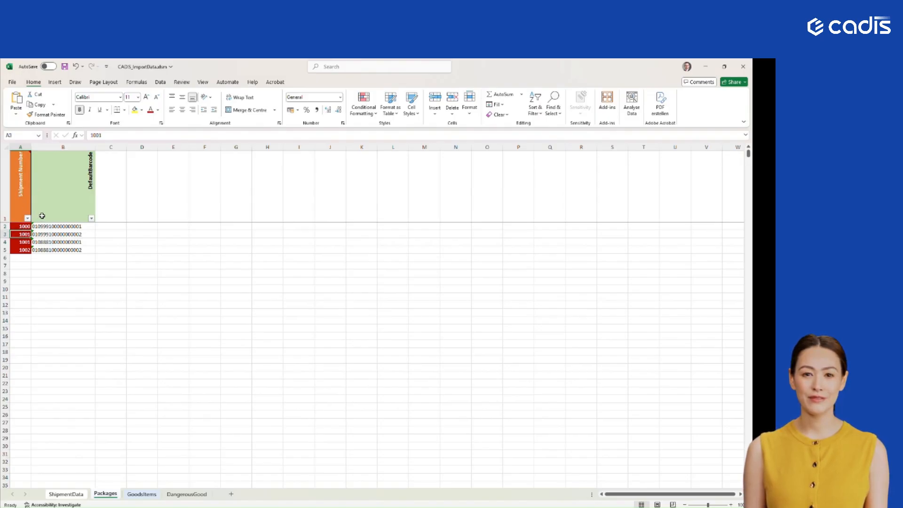
{"action": "left_click", "coordinate": [28, 226]}
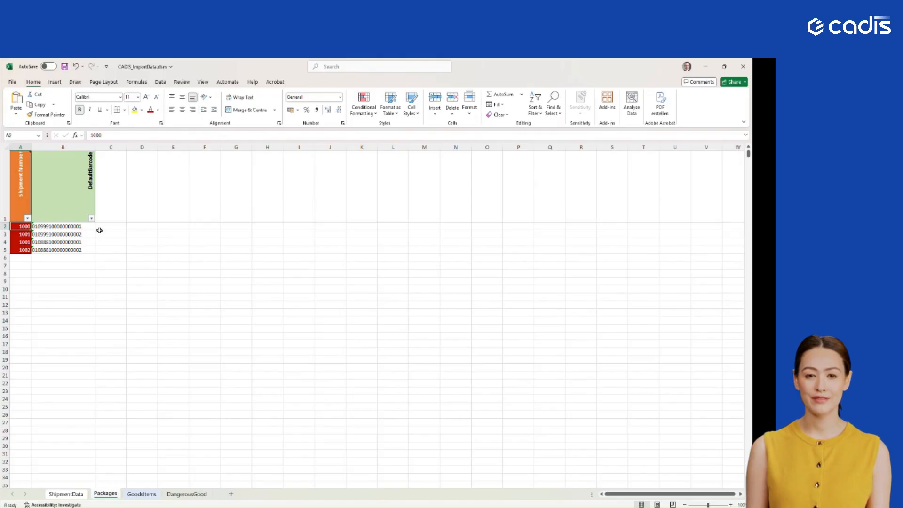
{"action": "left_click", "coordinate": [83, 227]}
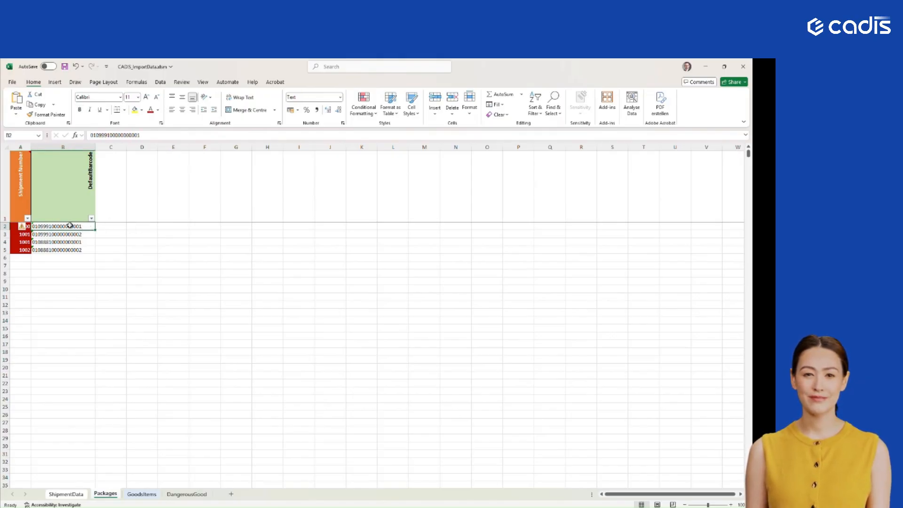
{"action": "left_click", "coordinate": [24, 234]}
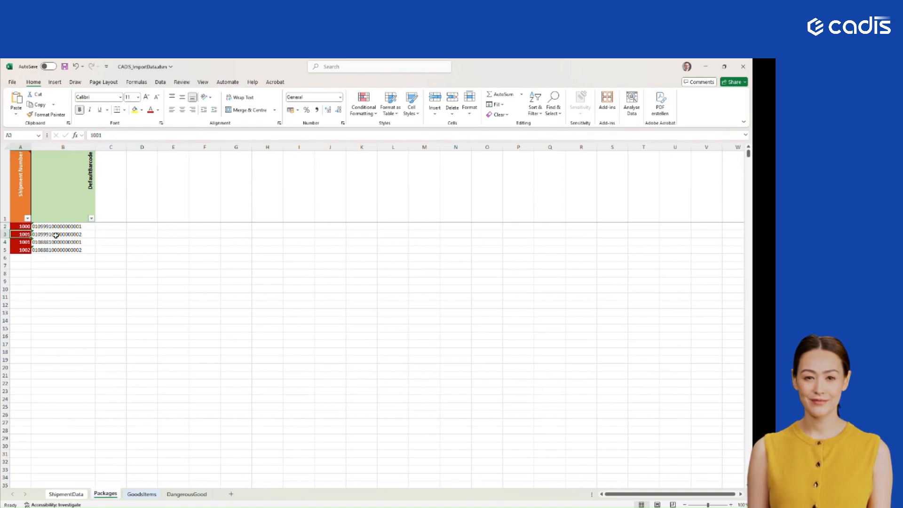
{"action": "left_click_drag", "start_coordinate": [55, 234], "coordinate": [56, 241]}
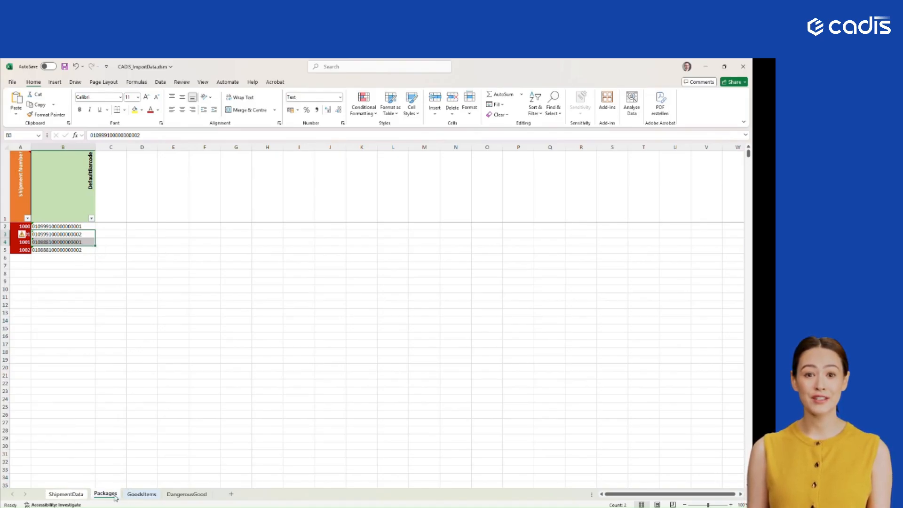
- Review the GoodsItems sheet's first shipment rows, including NumberOfPackages, PackingType with its header note, MarksAndNumbers and GoodsDescription
{"action": "left_click", "coordinate": [142, 494]}
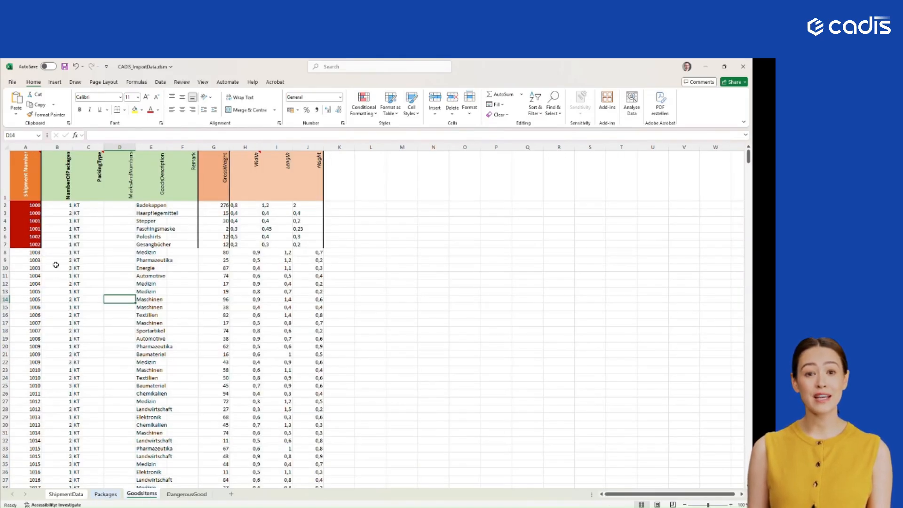
{"action": "left_click", "coordinate": [34, 208]}
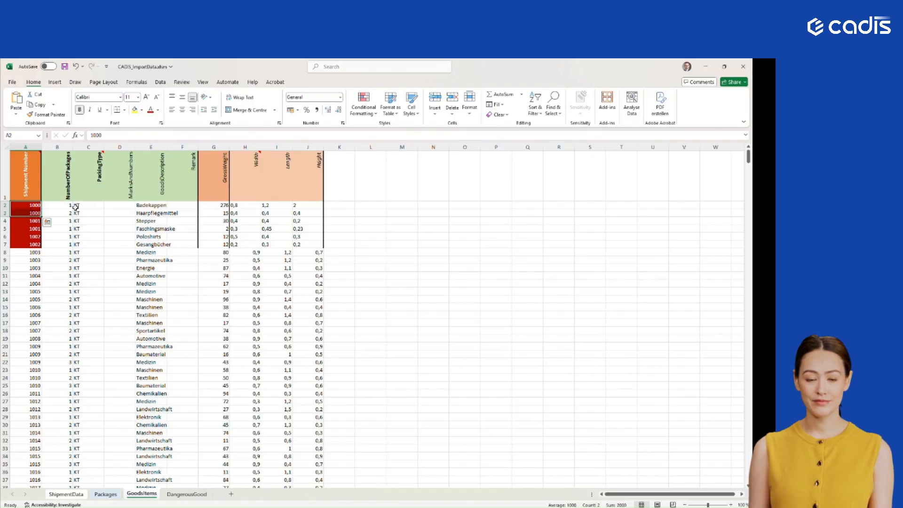
{"action": "left_click_drag", "start_coordinate": [65, 206], "coordinate": [61, 214]}
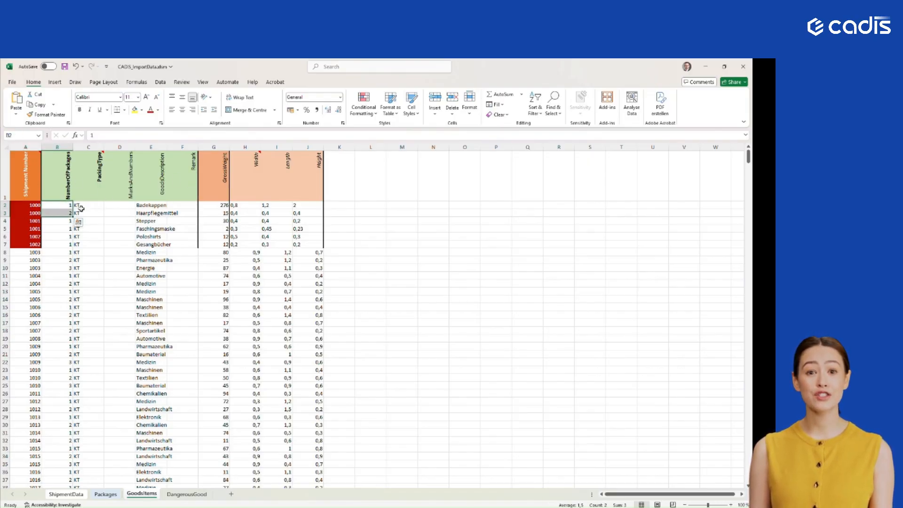
{"action": "left_click", "coordinate": [99, 205]}
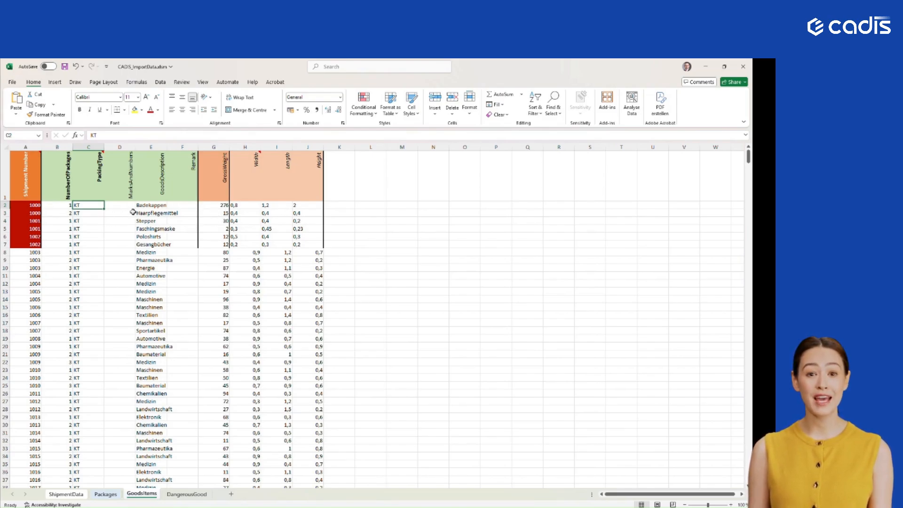
{"action": "left_click_drag", "start_coordinate": [62, 177], "coordinate": [91, 177]}
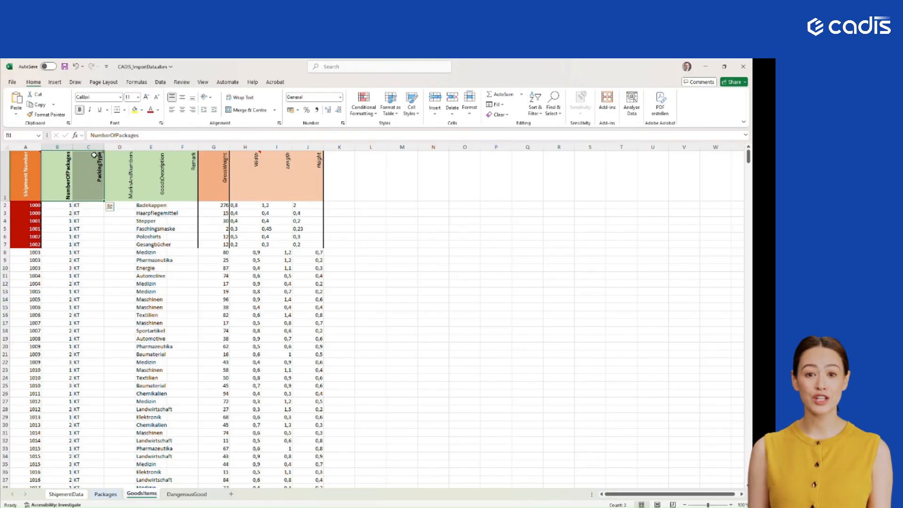
{"action": "mouse_move", "coordinate": [100, 152]}
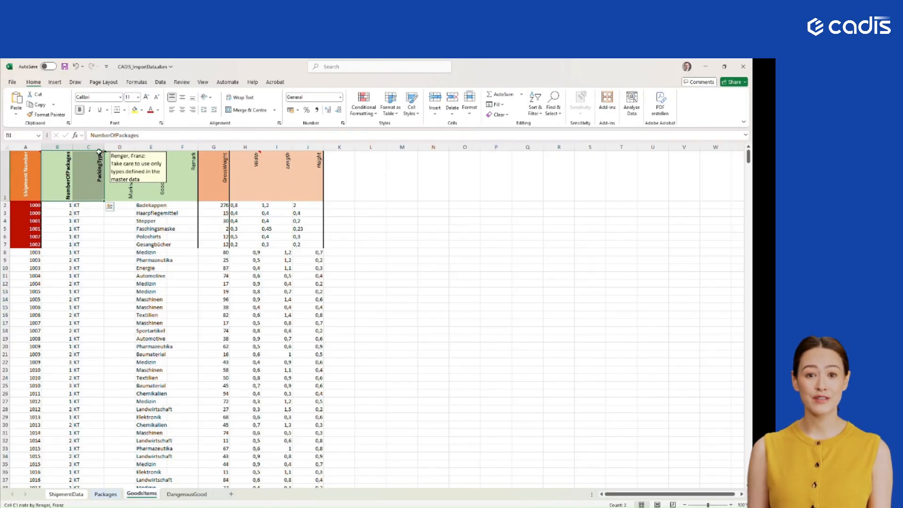
{"action": "left_click", "coordinate": [119, 221]}
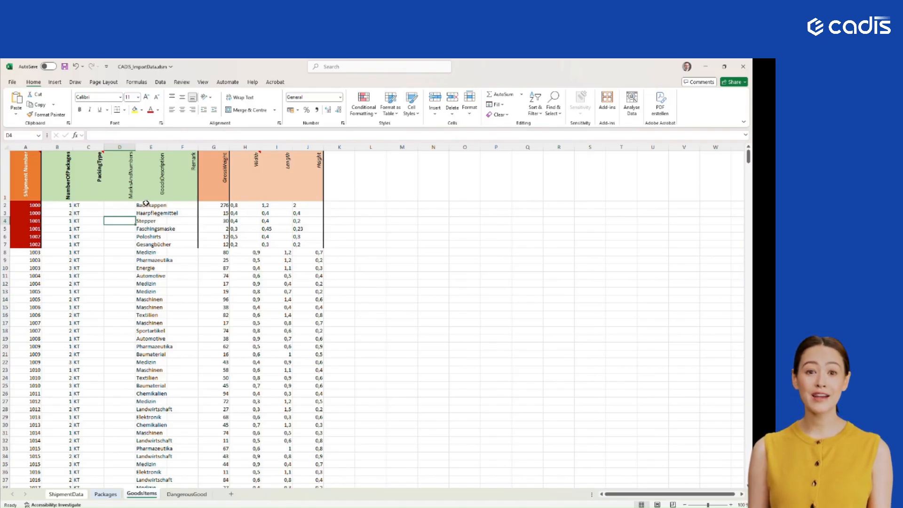
{"action": "left_click", "coordinate": [146, 205]}
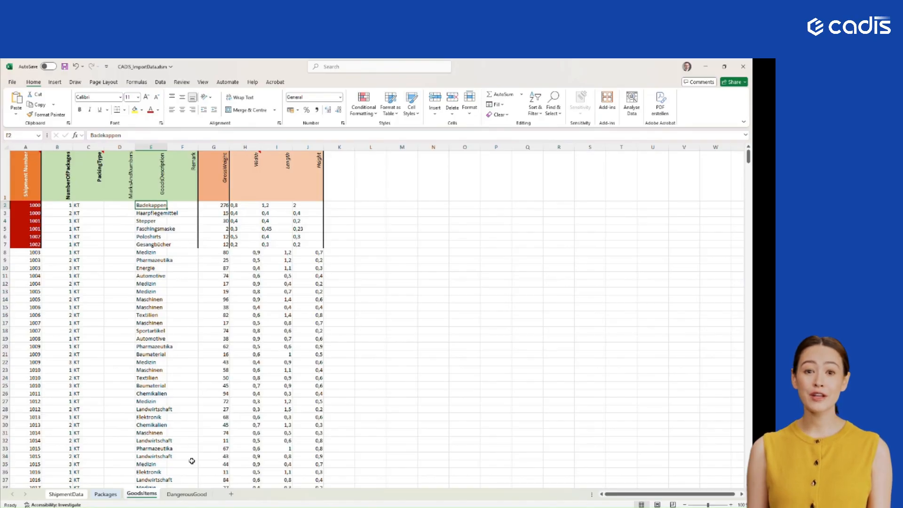
- Review the DangerousGood sheet's first shipment rows, including the GoodsItemPosition note and values and the first UN number entry
{"action": "left_click", "coordinate": [186, 494]}
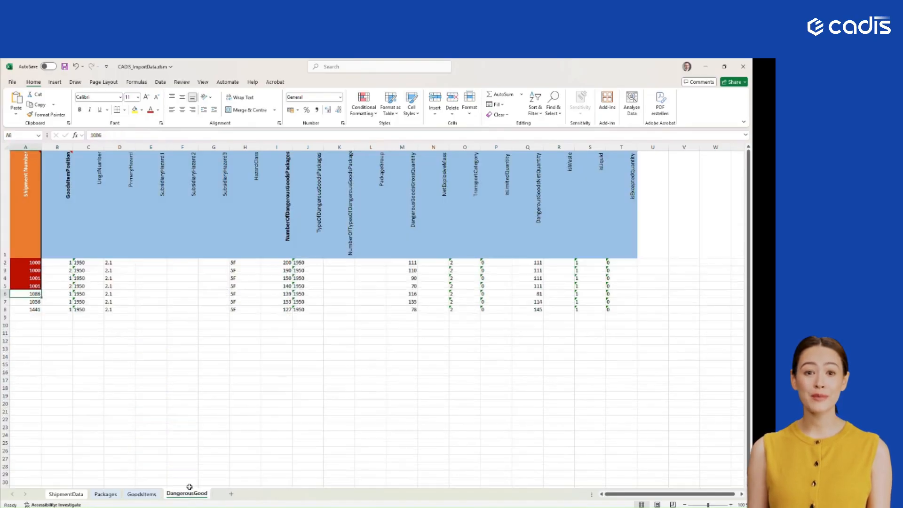
{"action": "left_click", "coordinate": [31, 265]}
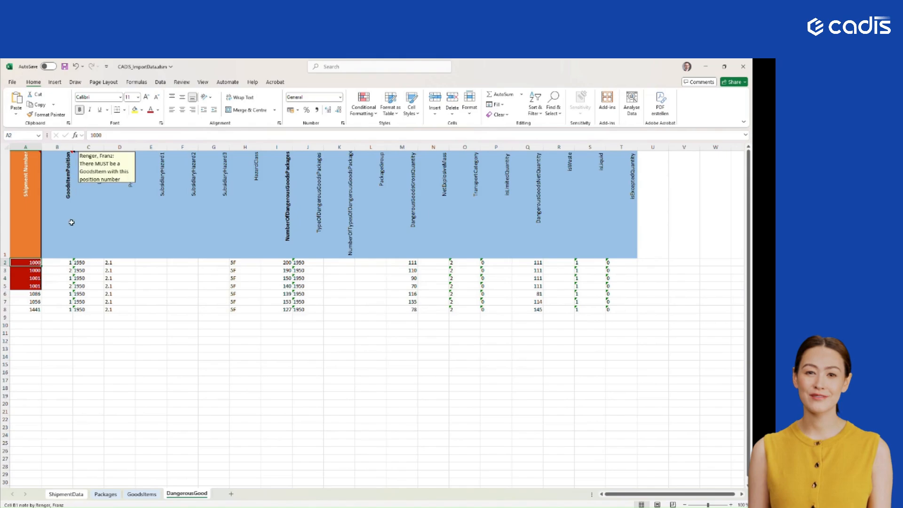
{"action": "left_click", "coordinate": [63, 268]}
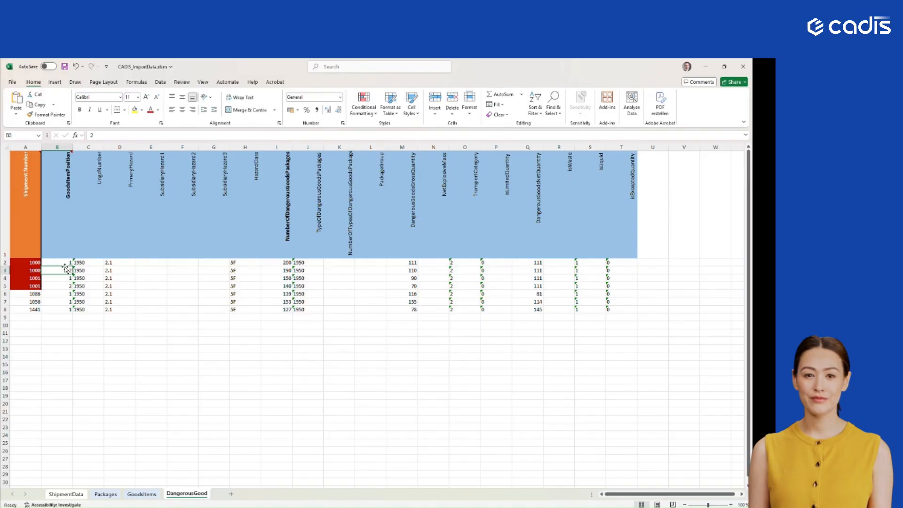
{"action": "left_click", "coordinate": [67, 262]}
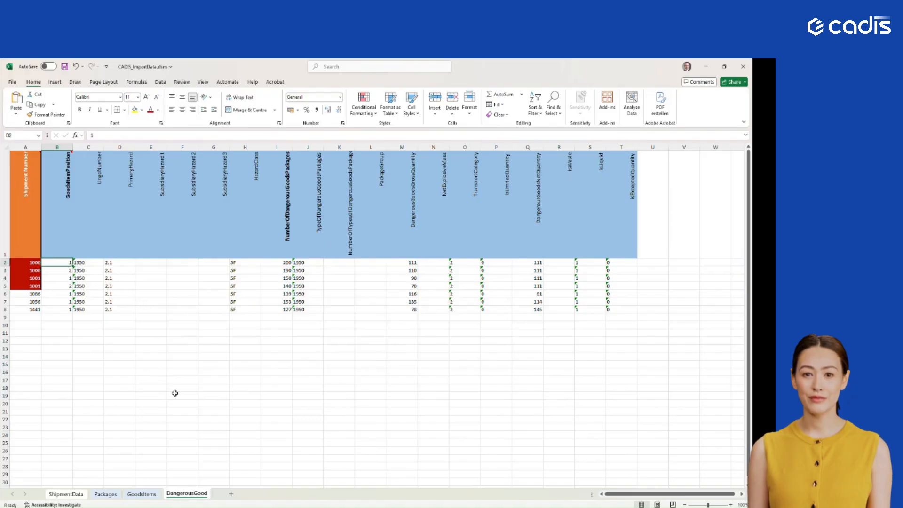
{"action": "left_click", "coordinate": [101, 262]}
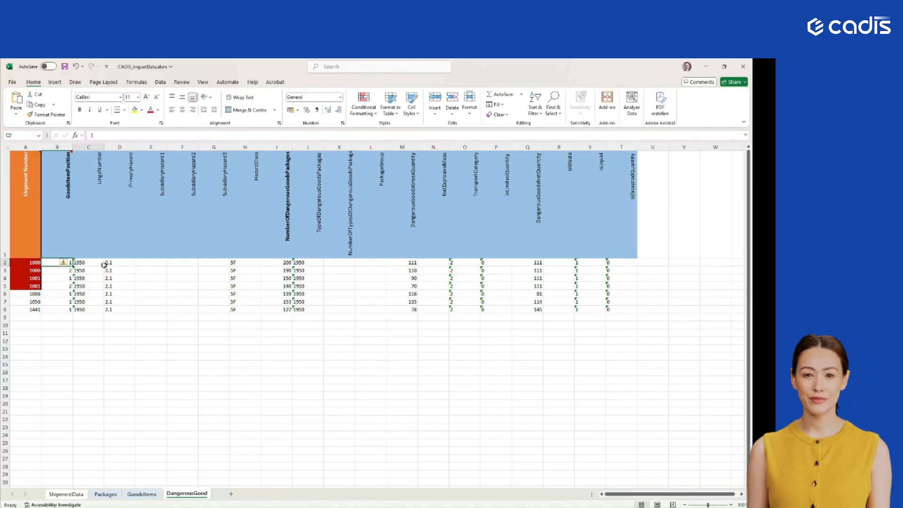
- Return to the ShipmentData sheet and examine the consignee name and address columns of the sample rows
{"action": "left_click", "coordinate": [66, 494]}
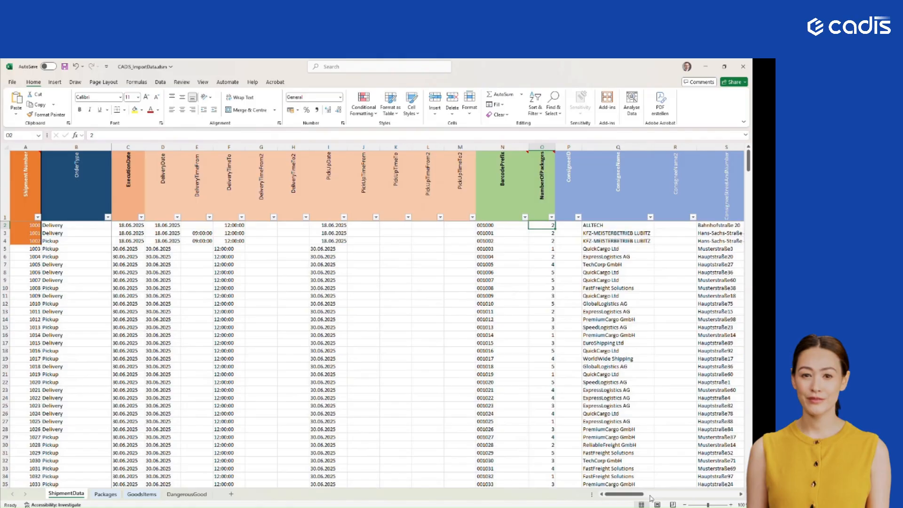
{"action": "left_click_drag", "start_coordinate": [632, 494], "coordinate": [646, 494]}
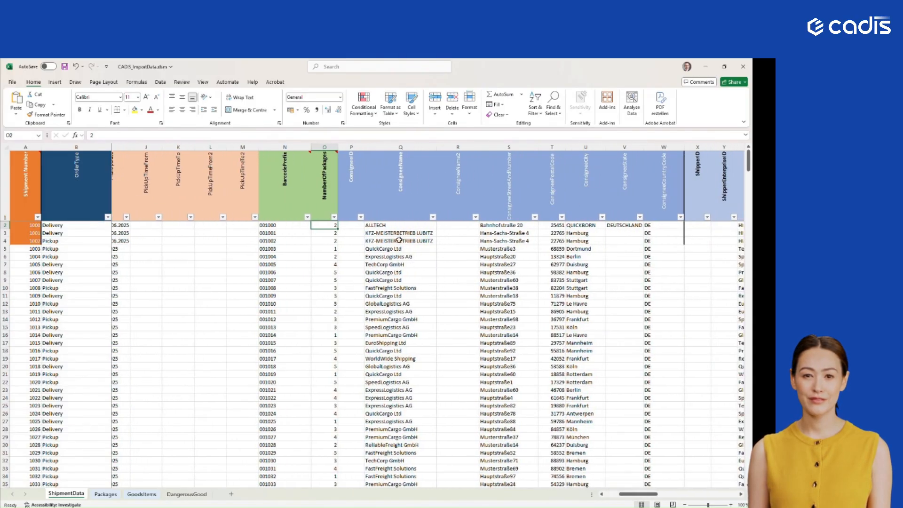
{"action": "left_click_drag", "start_coordinate": [399, 233], "coordinate": [630, 250]}
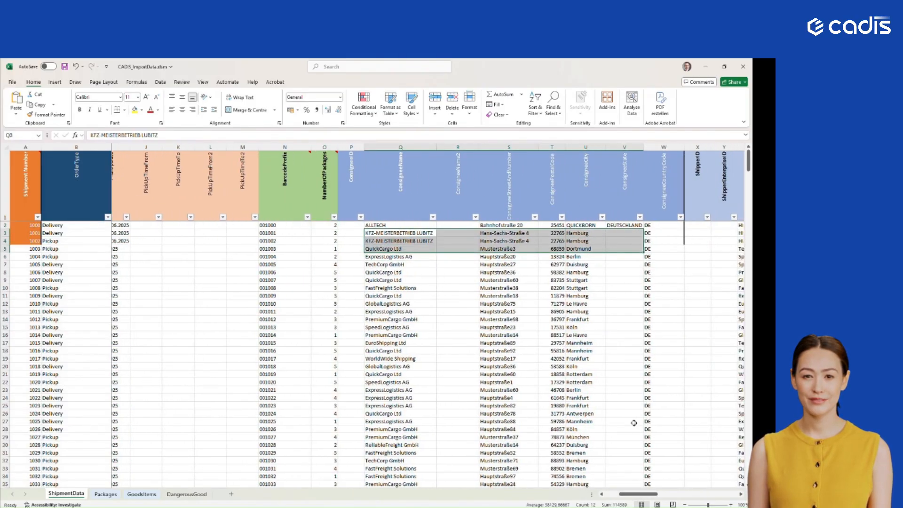
- Examine the shipper and consignor columns of the ShipmentData sheet, continuing across to the Tracking Number column
{"action": "left_click_drag", "start_coordinate": [639, 495], "coordinate": [672, 495]}
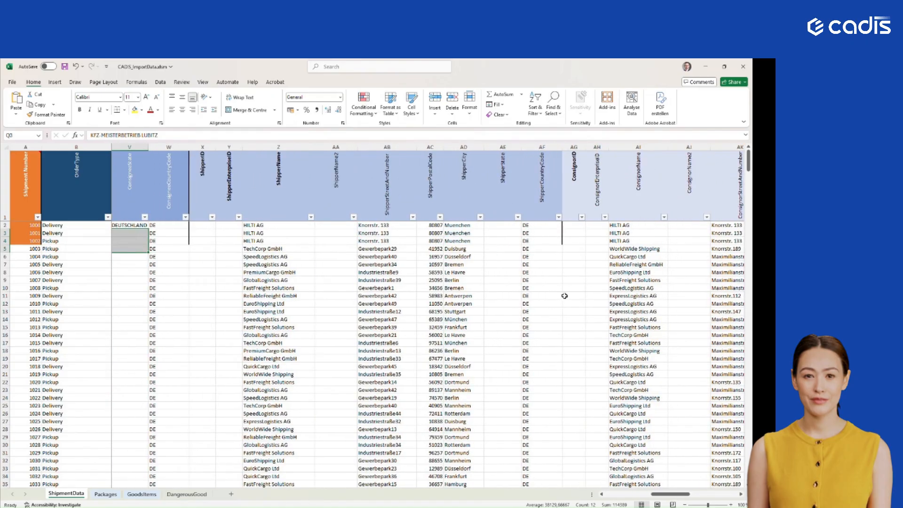
{"action": "left_click", "coordinate": [606, 233]}
{"action": "key", "text": "Right"}
{"action": "key", "text": "Right"}
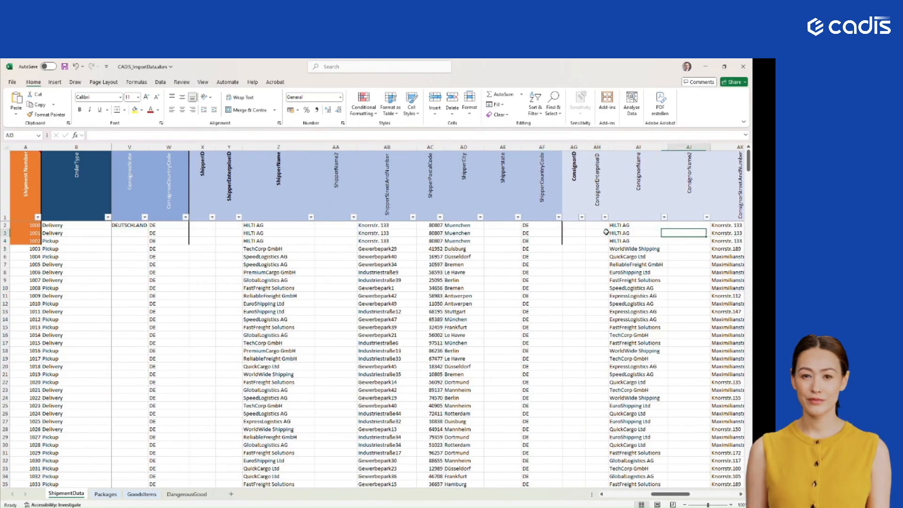
{"action": "key", "text": "Right"}
{"action": "key", "text": "Right"}
{"action": "key", "text": "Right"}
{"action": "key", "text": "Right"}
{"action": "key", "text": "Right"}
{"action": "key", "text": "Right"}
{"action": "key", "text": "Right"}
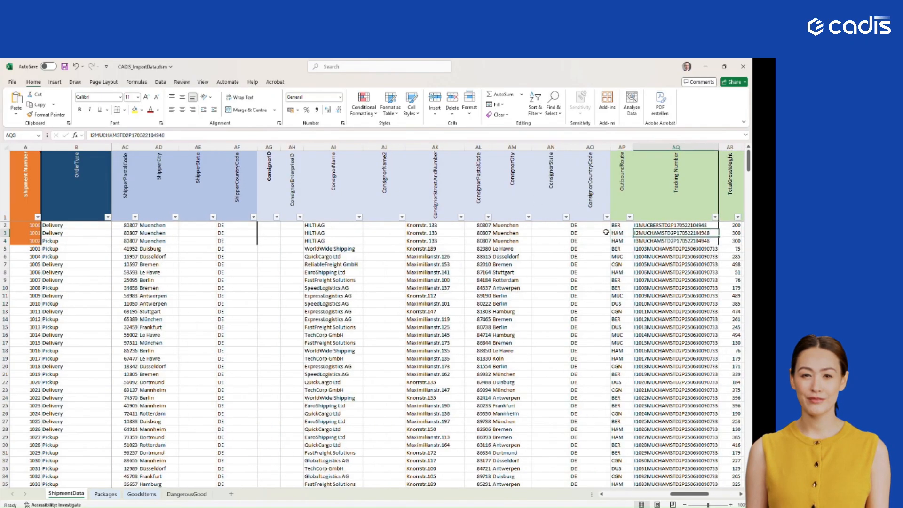
- Examine the remaining ShipmentData columns, from TotalGrossWeight, Priority and ProductCode through isAvis and hasDangerousGoods to the references and handling instructions
{"action": "key", "text": "Right"}
{"action": "key", "text": "Right"}
{"action": "key", "text": "Right"}
{"action": "key", "text": "Right"}
{"action": "key", "text": "Left"}
{"action": "key", "text": "Left"}
{"action": "key", "text": "Left"}
{"action": "key", "text": "Left"}
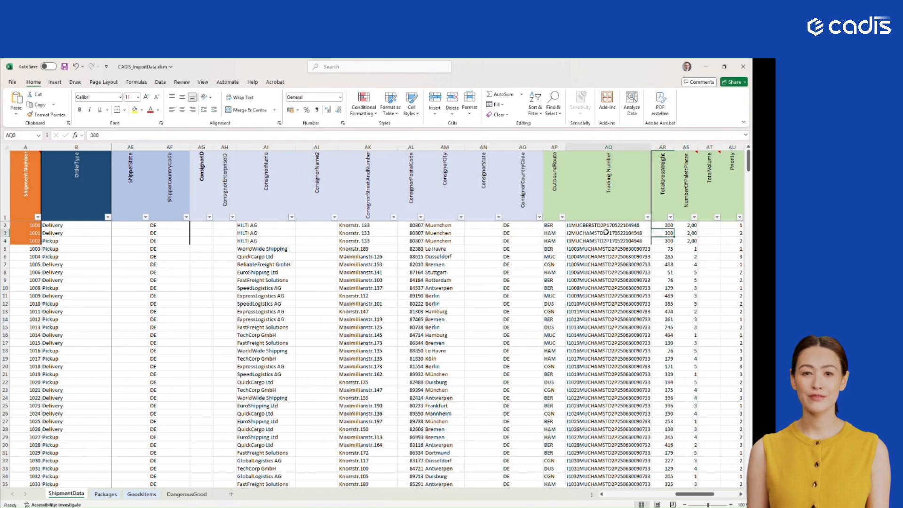
{"action": "key", "text": "Right"}
{"action": "key", "text": "Right"}
{"action": "key", "text": "Right"}
{"action": "key", "text": "Right"}
{"action": "key", "text": "Right"}
{"action": "key", "text": "Right"}
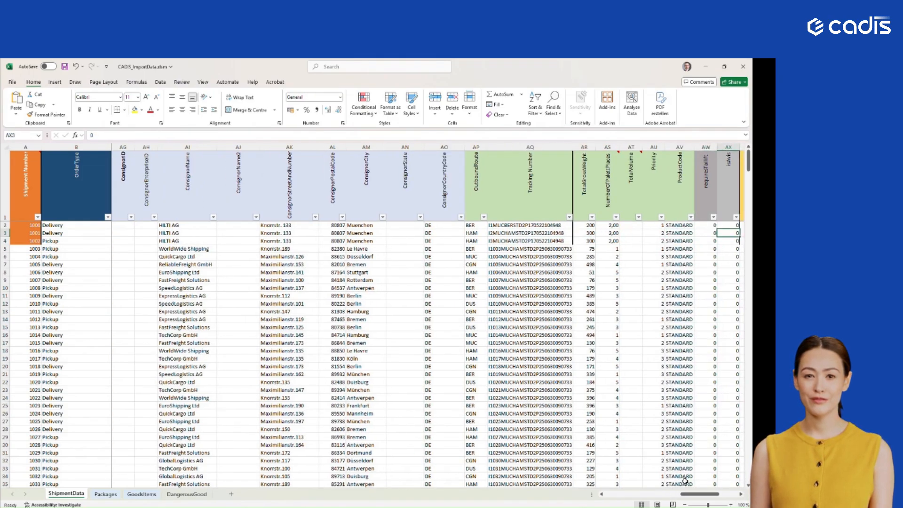
{"action": "left_click_drag", "start_coordinate": [691, 493], "coordinate": [698, 494]}
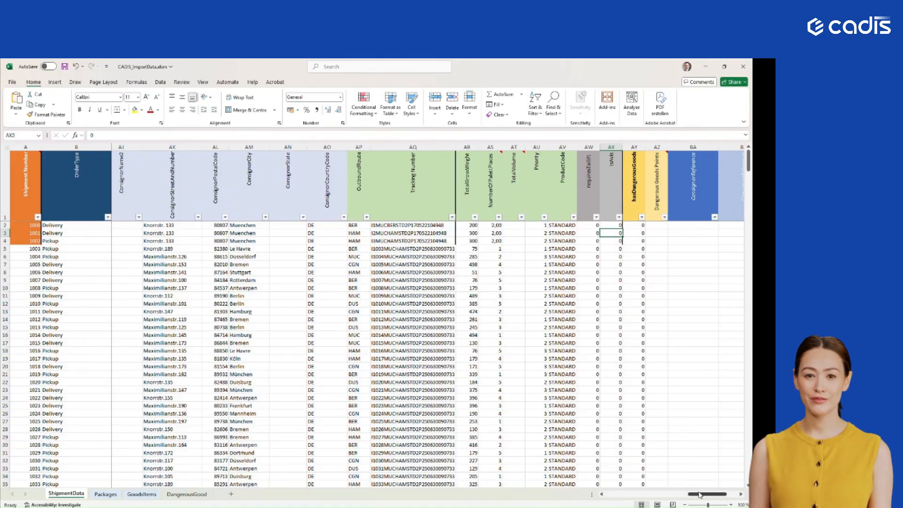
{"action": "left_click_drag", "start_coordinate": [705, 494], "coordinate": [717, 493]}
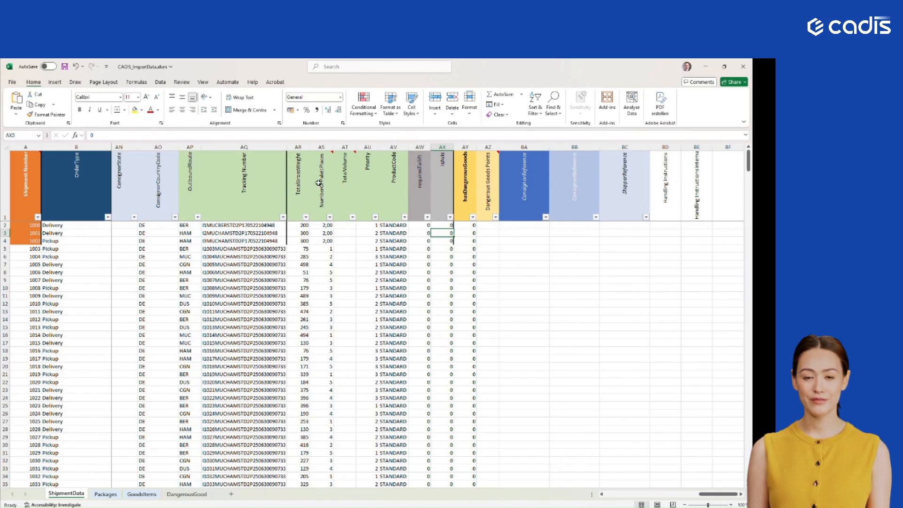
- Read the header notes on TotalVolume and the pallet places column, check a sample pallet value, and return to the row's start
{"action": "mouse_move", "coordinate": [347, 207]}
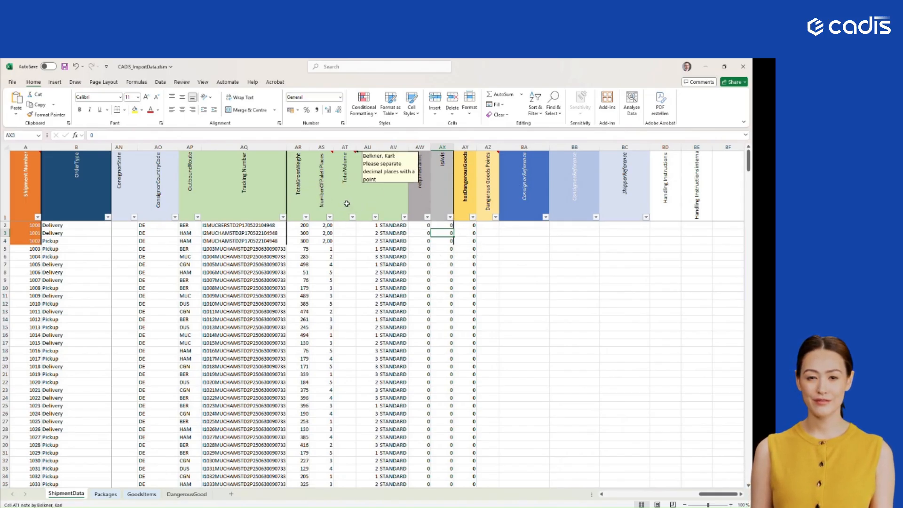
{"action": "mouse_move", "coordinate": [324, 171]}
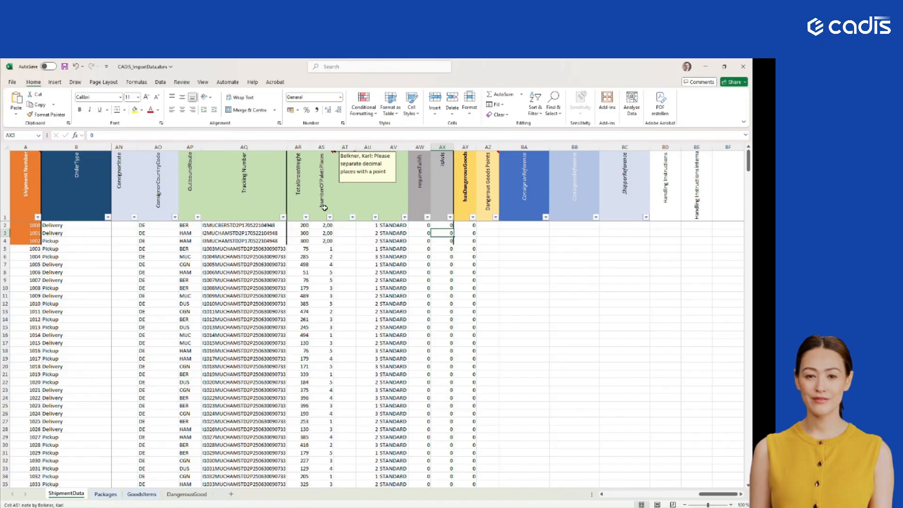
{"action": "left_click", "coordinate": [323, 241]}
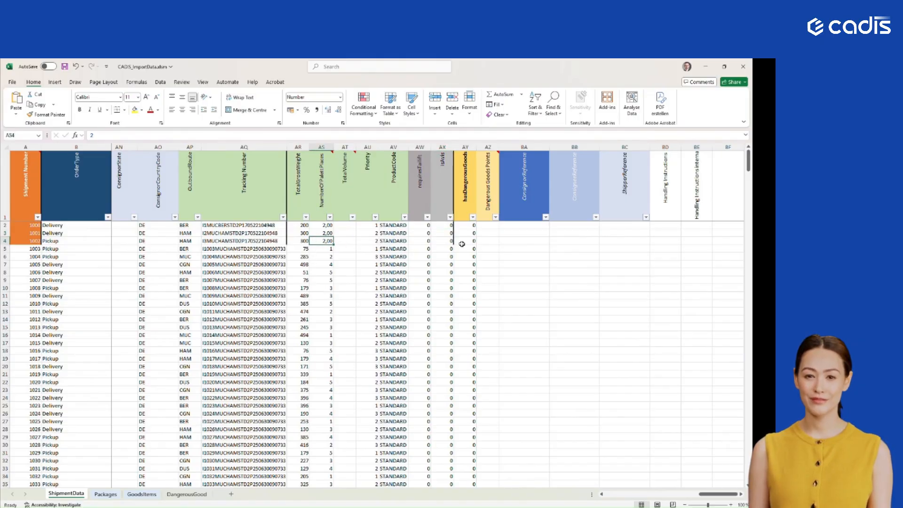
{"action": "key", "text": "Home"}
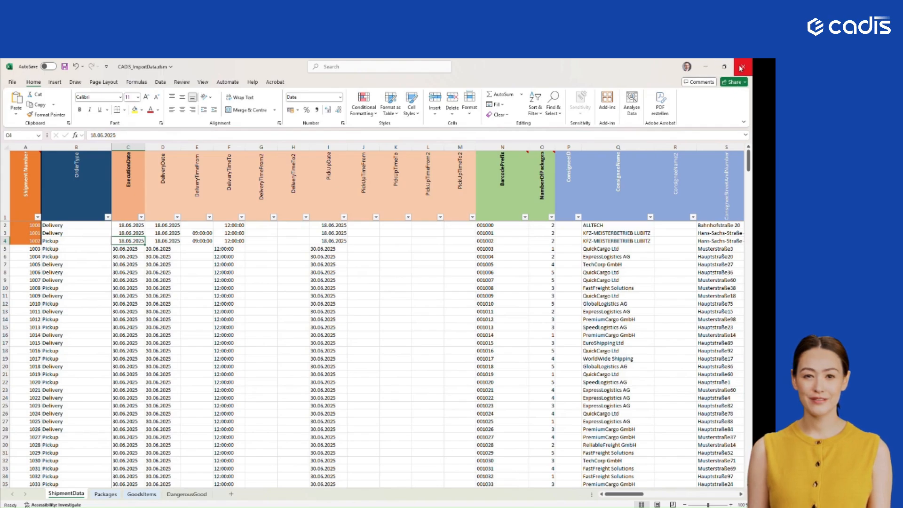
- Switch to cadisSTUDIO and load CADIS_ImportData.xlsm from the Downloads folder into the shipment import preview
{"action": "left_click", "coordinate": [705, 66]}
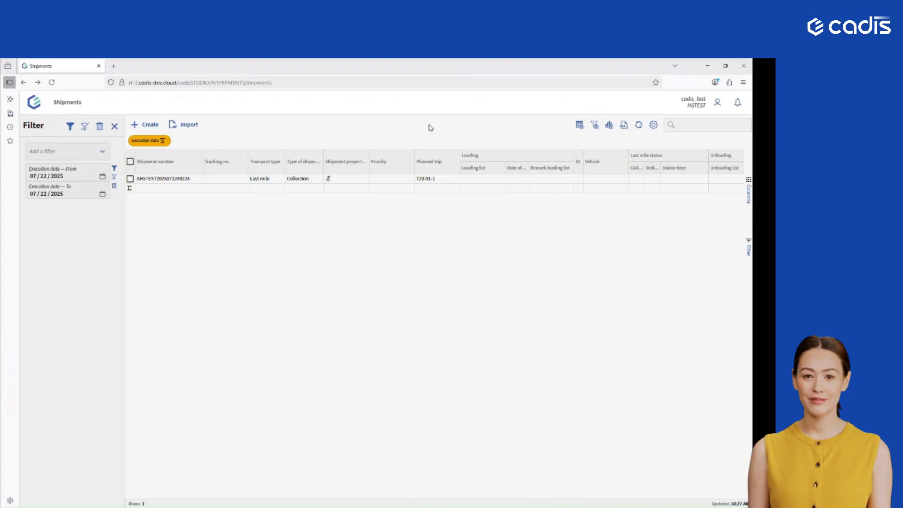
{"action": "left_click", "coordinate": [184, 126]}
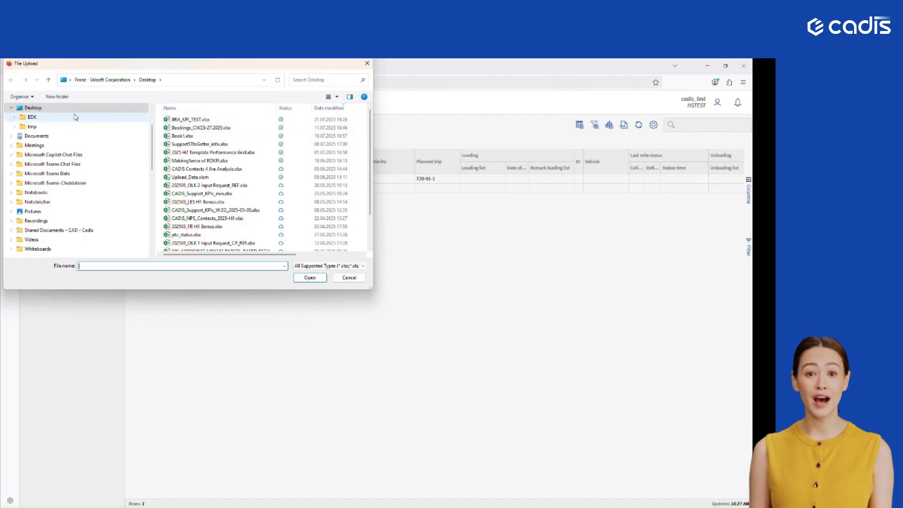
{"action": "scroll", "coordinate": [45, 144], "scroll_direction": "up", "scroll_amount": 2}
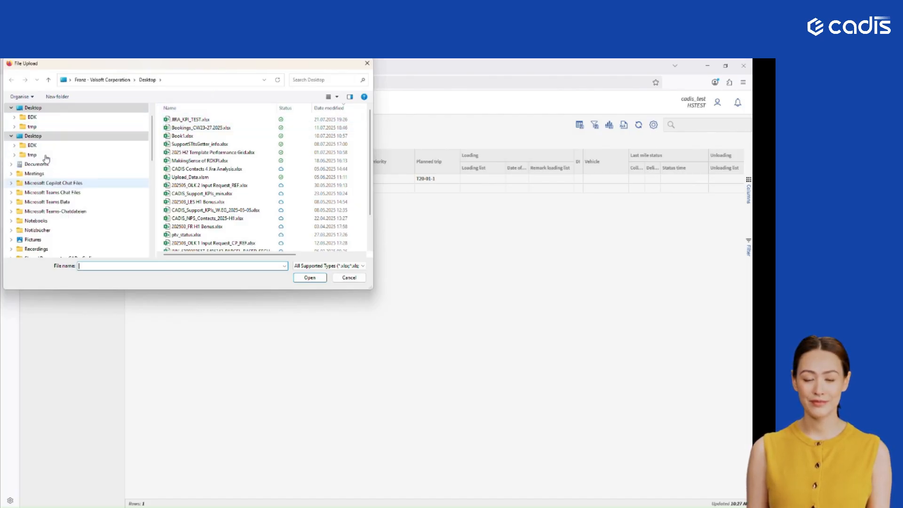
{"action": "scroll", "coordinate": [45, 147], "scroll_direction": "down", "scroll_amount": 3}
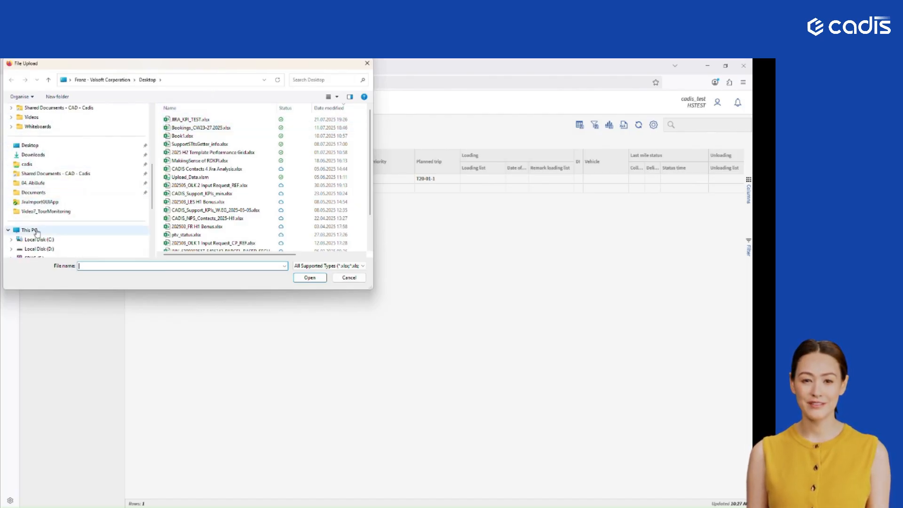
{"action": "left_click", "coordinate": [40, 157]}
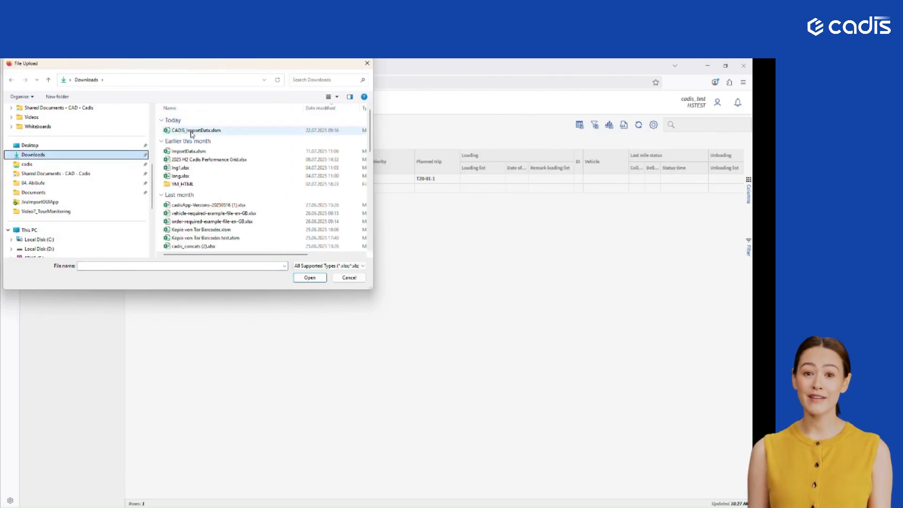
{"action": "left_click", "coordinate": [193, 130]}
{"action": "left_click", "coordinate": [309, 278]}
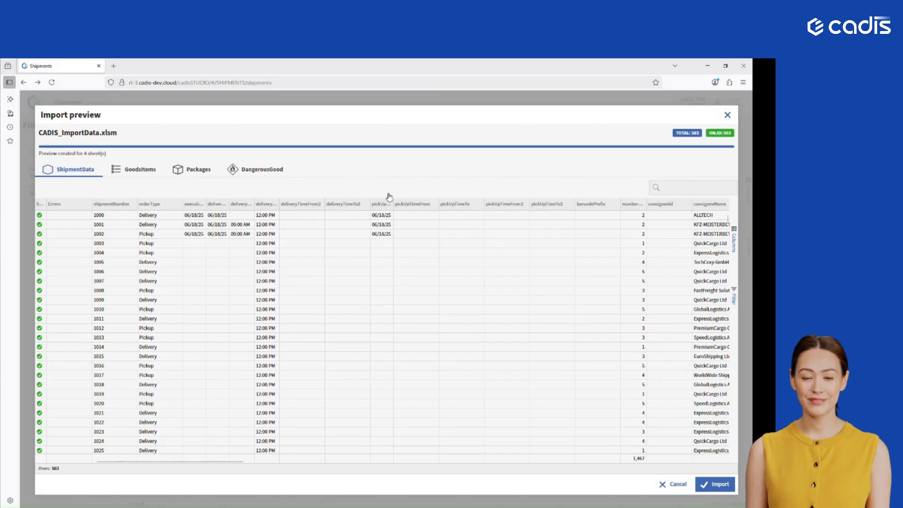
- Check the status and Errors columns of all ShipmentData rows in the import preview, down to the last shipment
{"action": "scroll", "coordinate": [279, 301], "scroll_direction": "down", "scroll_amount": 10}
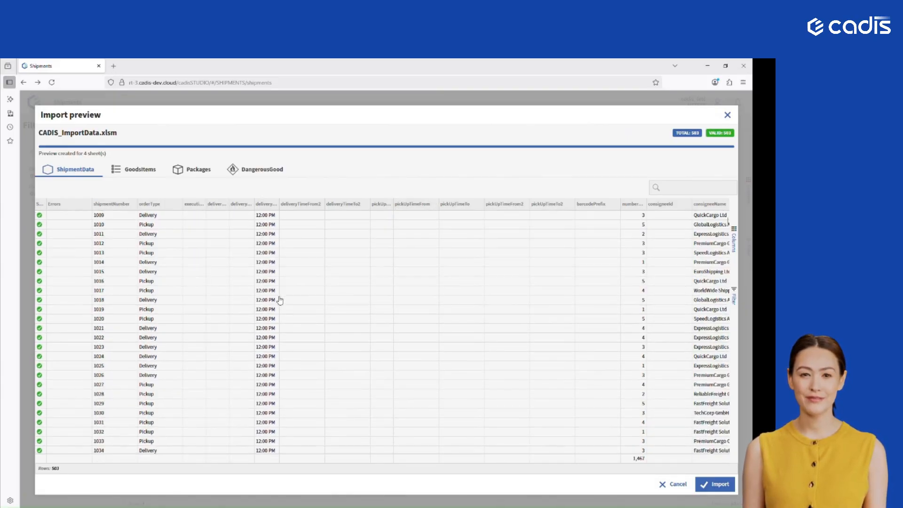
{"action": "scroll", "coordinate": [280, 302], "scroll_direction": "down", "scroll_amount": 8}
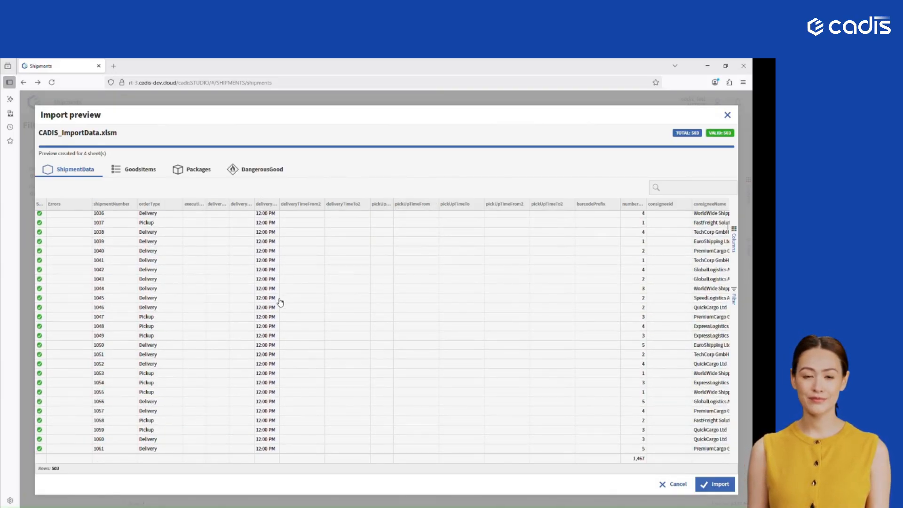
{"action": "scroll", "coordinate": [122, 254], "scroll_direction": "down", "scroll_amount": 20}
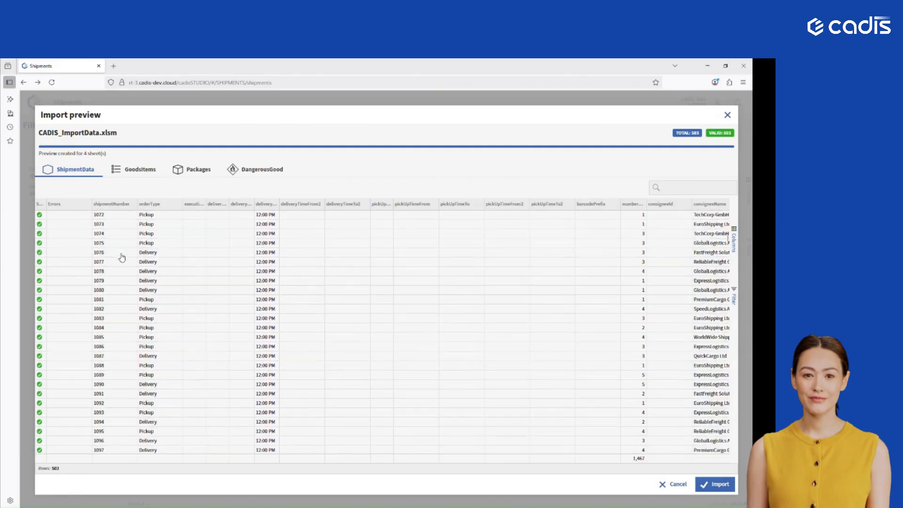
{"action": "scroll", "coordinate": [122, 257], "scroll_direction": "down", "scroll_amount": 18}
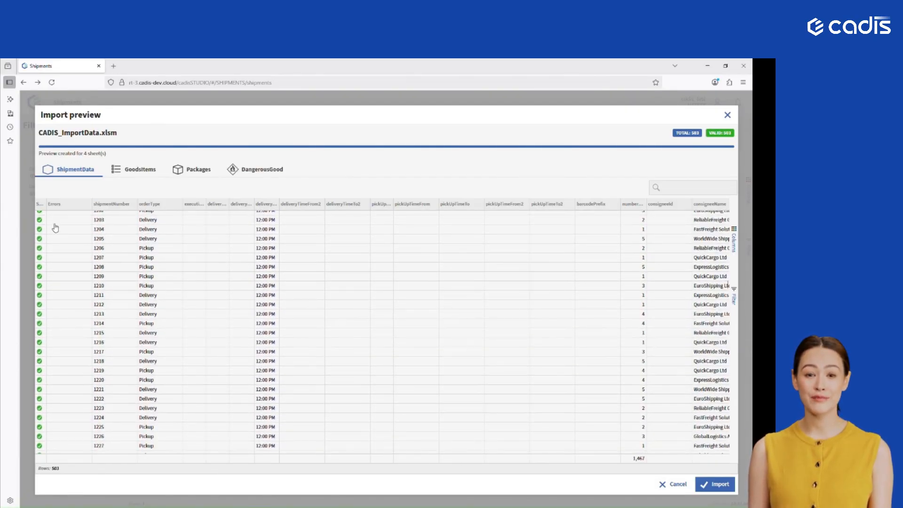
{"action": "scroll", "coordinate": [70, 277], "scroll_direction": "down", "scroll_amount": 20}
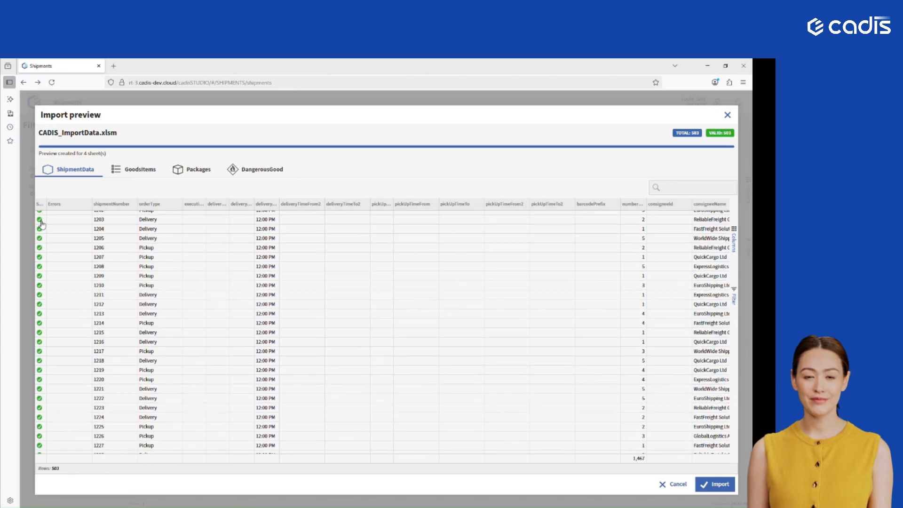
{"action": "scroll", "coordinate": [71, 276], "scroll_direction": "down", "scroll_amount": 20}
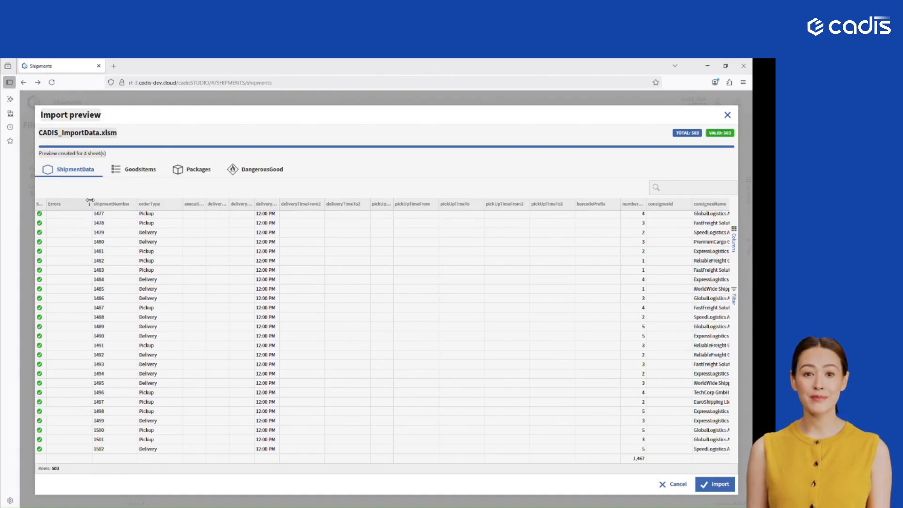
- Widen the Errors column slightly in the ShipmentData import preview
{"action": "left_click_drag", "start_coordinate": [90, 200], "coordinate": [123, 200]}
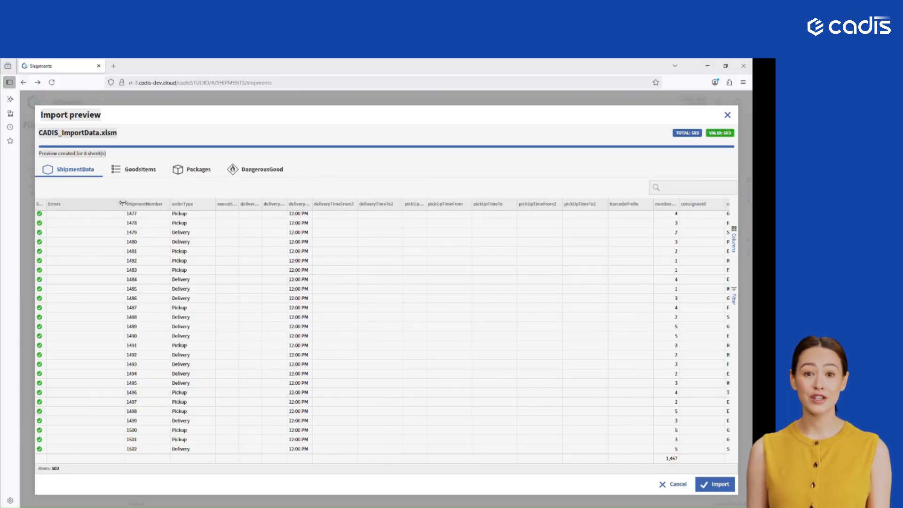
{"action": "left_click_drag", "start_coordinate": [124, 203], "coordinate": [103, 203]}
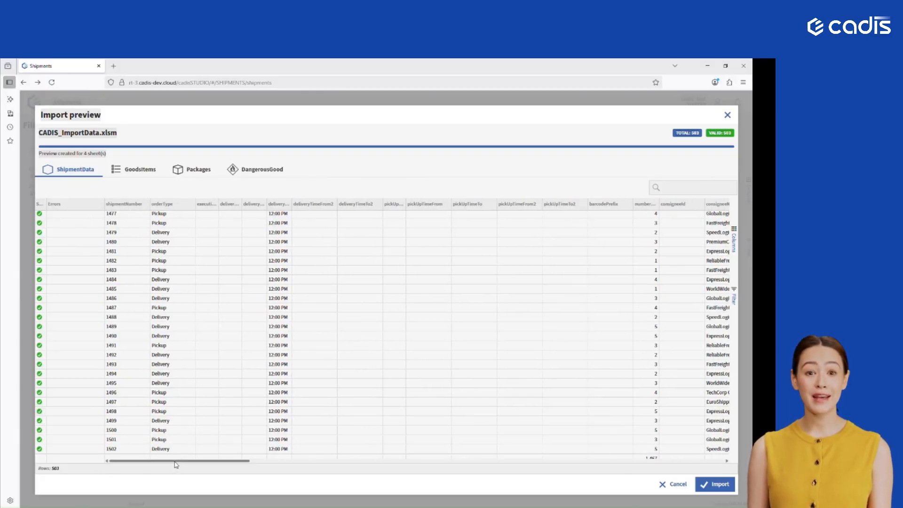
{"action": "left_click_drag", "start_coordinate": [193, 461], "coordinate": [170, 458]}
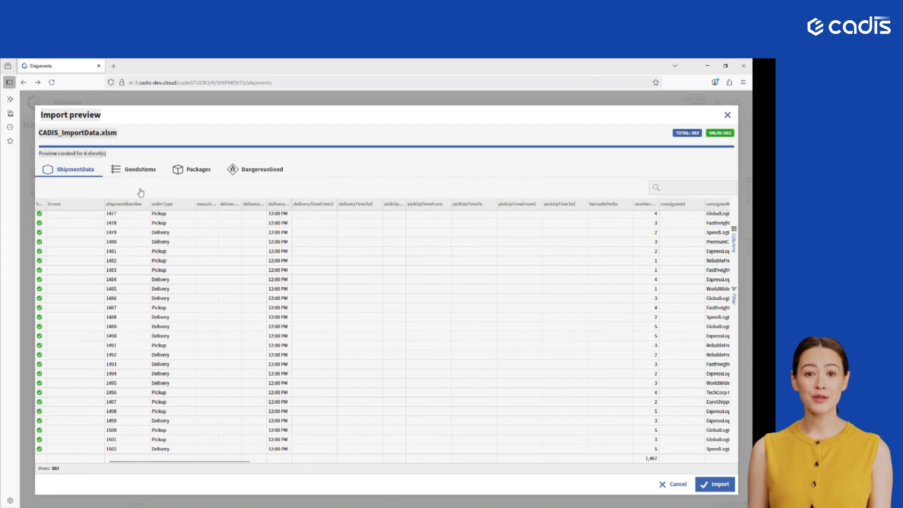
- Review the GoodsItems and Packages data in the import preview, checking row status and the barcodes grouped under each shipment number
{"action": "left_click", "coordinate": [141, 170]}
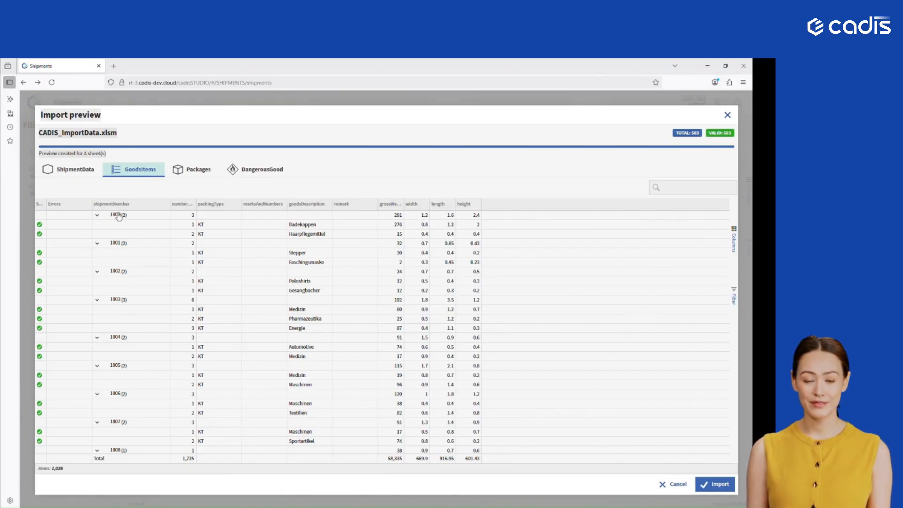
{"action": "left_click", "coordinate": [197, 171]}
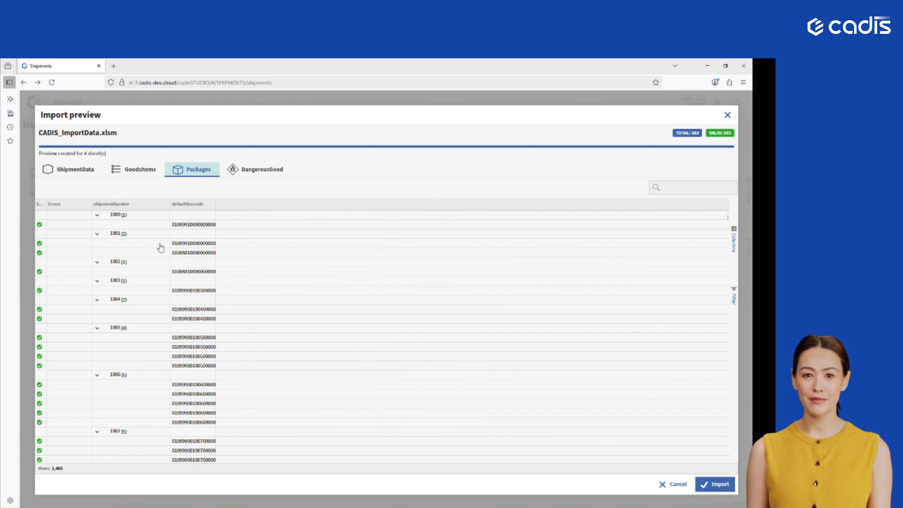
{"action": "scroll", "coordinate": [160, 248], "scroll_direction": "down", "scroll_amount": 4}
{"action": "scroll", "coordinate": [162, 247], "scroll_direction": "up", "scroll_amount": 4}
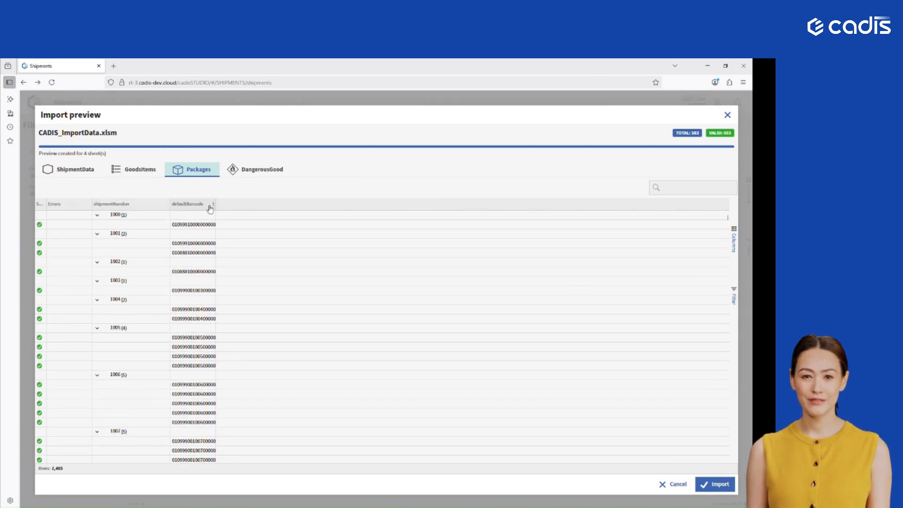
{"action": "scroll", "coordinate": [141, 310], "scroll_direction": "down", "scroll_amount": 12}
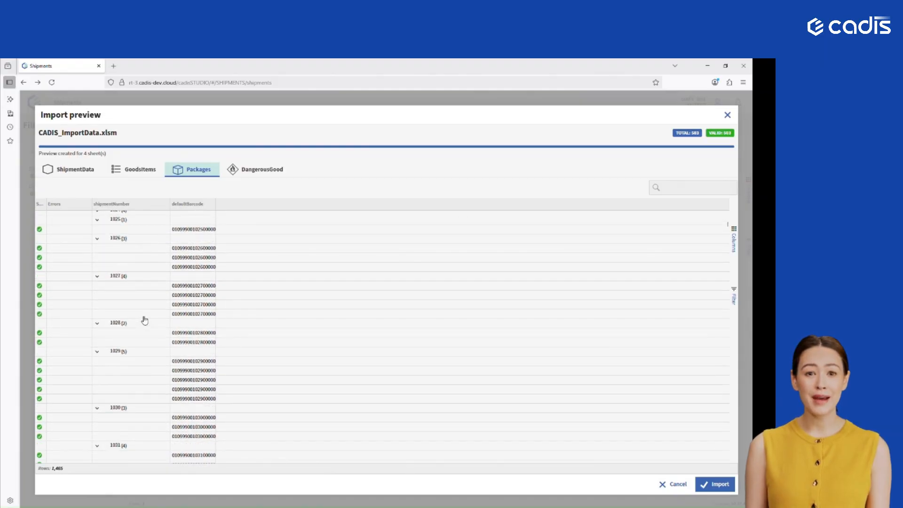
{"action": "scroll", "coordinate": [144, 319], "scroll_direction": "down", "scroll_amount": 5}
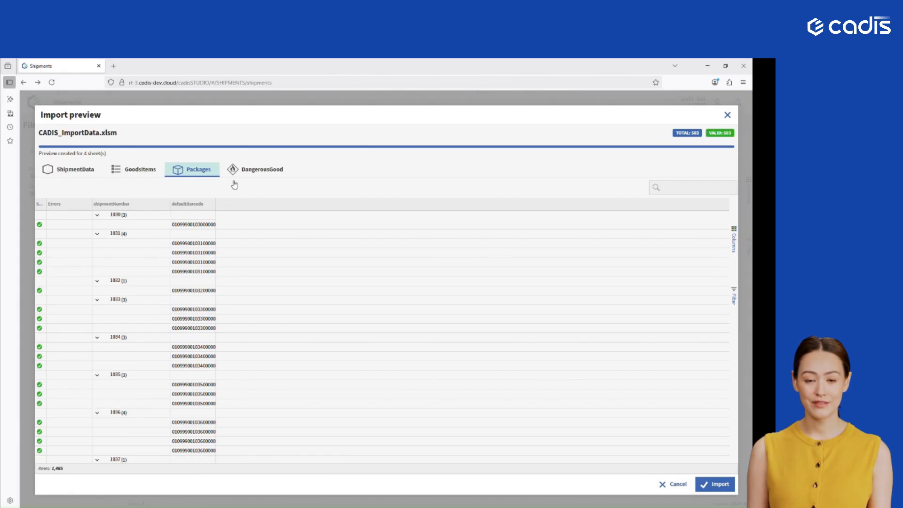
- Check the DangerousGood entries in the import preview and start importing the shipments
{"action": "left_click", "coordinate": [261, 171]}
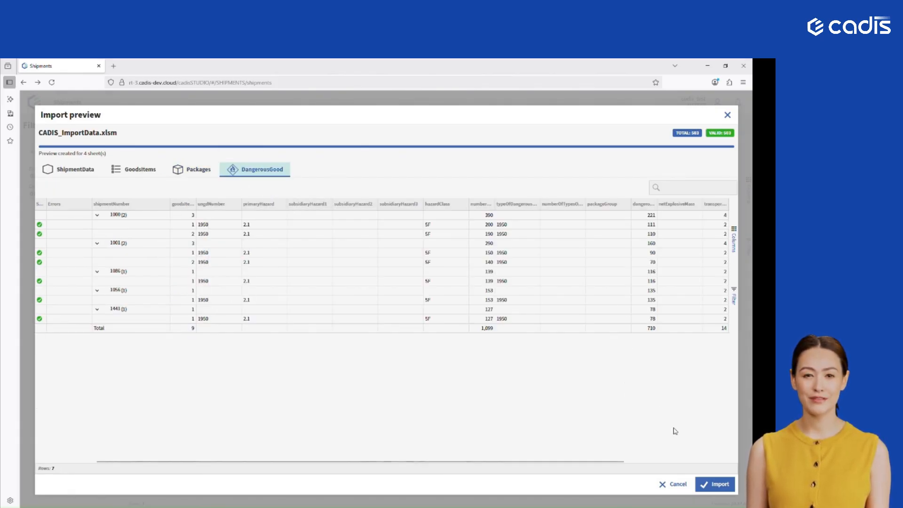
{"action": "left_click", "coordinate": [715, 484]}
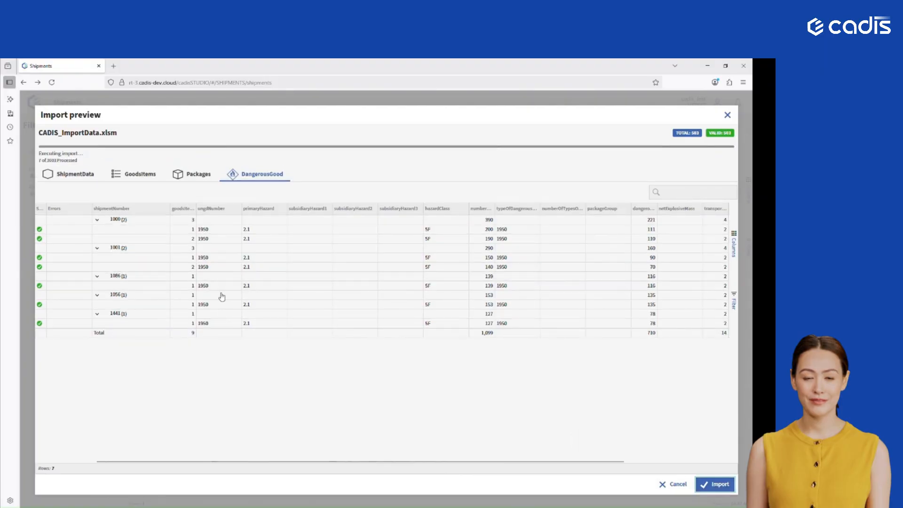